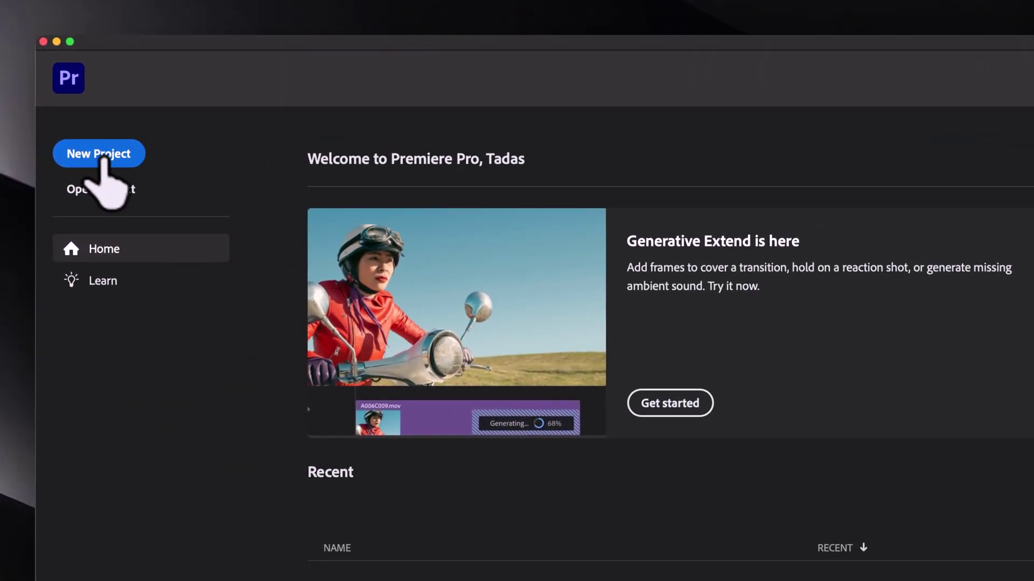
# Step: Create a new project named 'Tutorial' with Skip import mode left checked
pyautogui.click(100, 156)
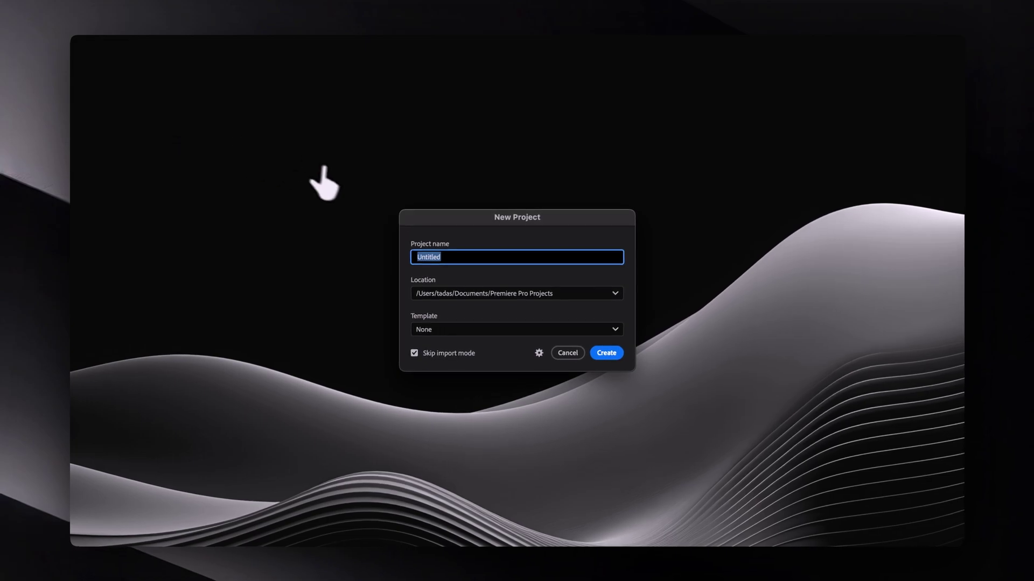
pyautogui.write('Tutorial')
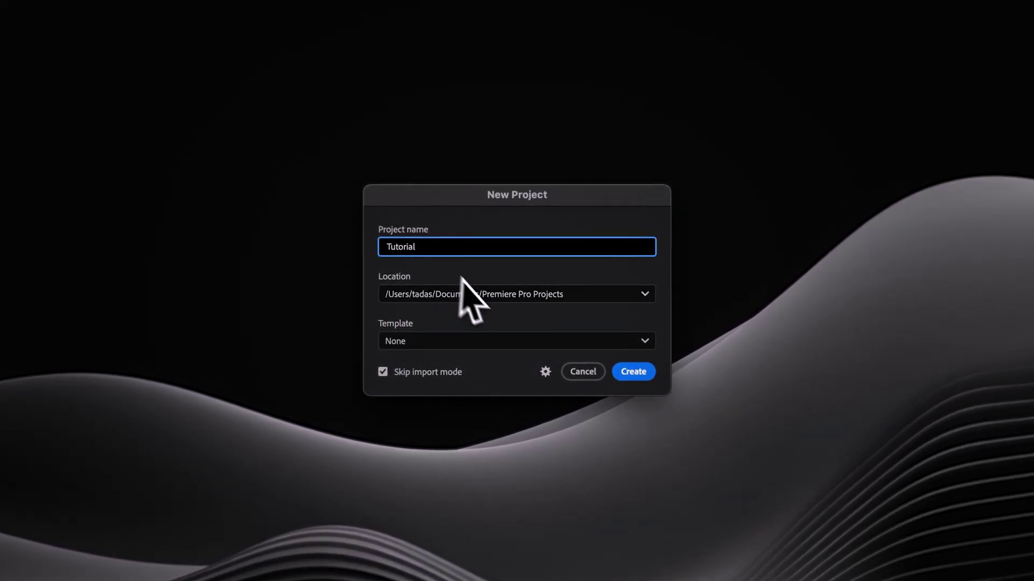
pyautogui.click(381, 372)
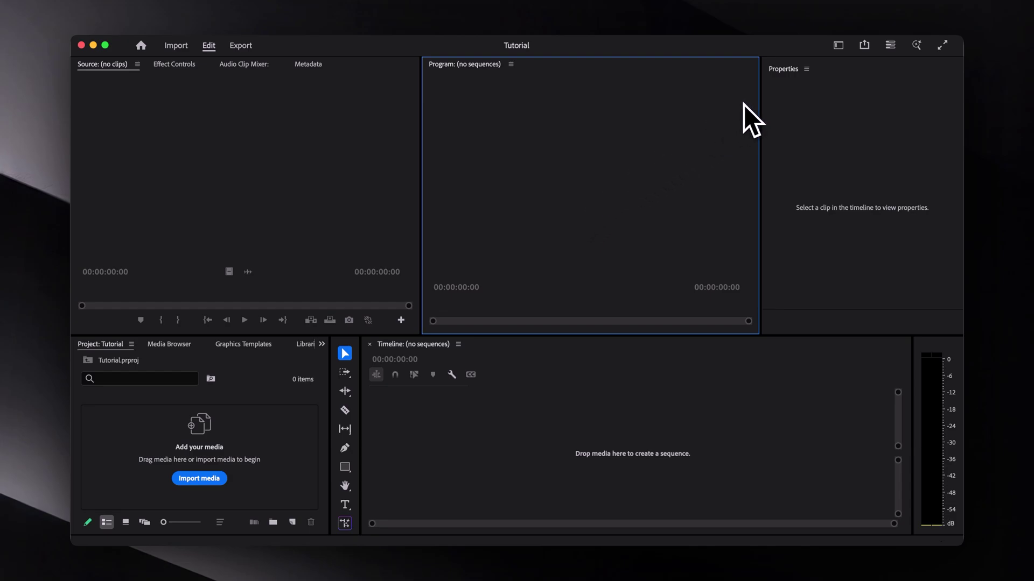
# Step: Move Effect Controls beside the audio mixer and close the Metadata panel
pyautogui.click(838, 45)
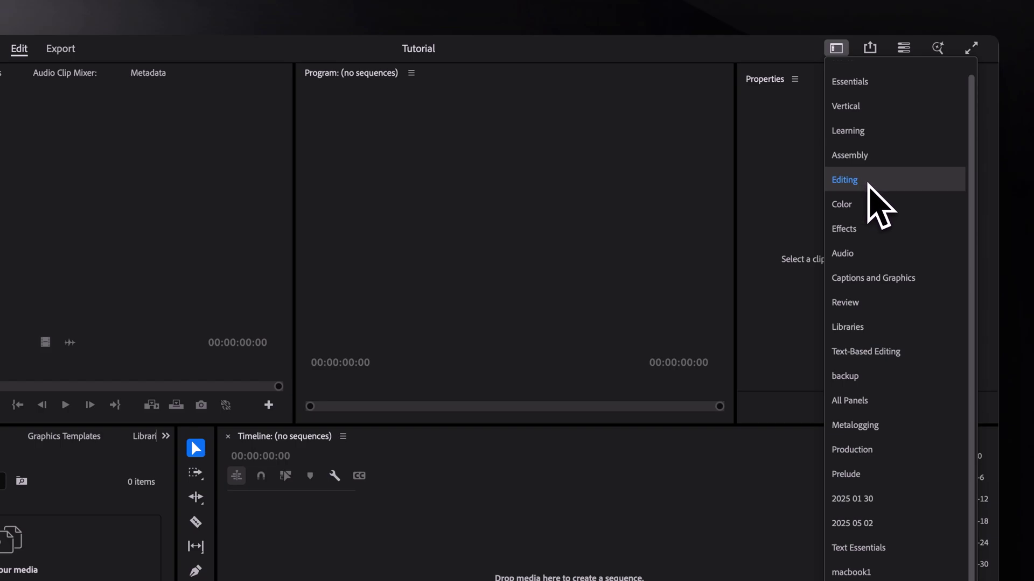
pyautogui.click(555, 248)
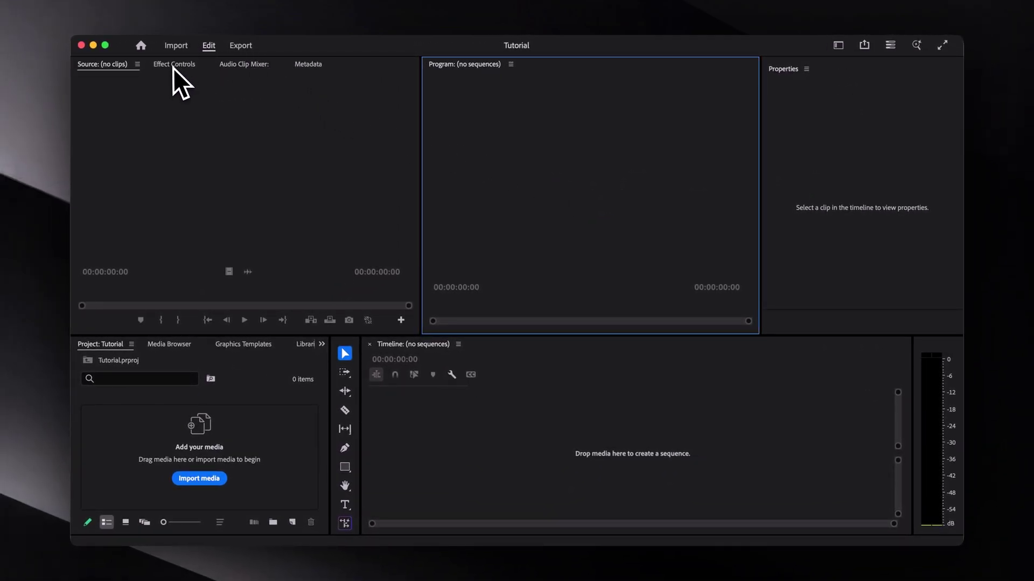
pyautogui.moveTo(173, 68); pyautogui.dragTo(252, 67)
pyautogui.click(330, 68)
pyautogui.click(333, 65)
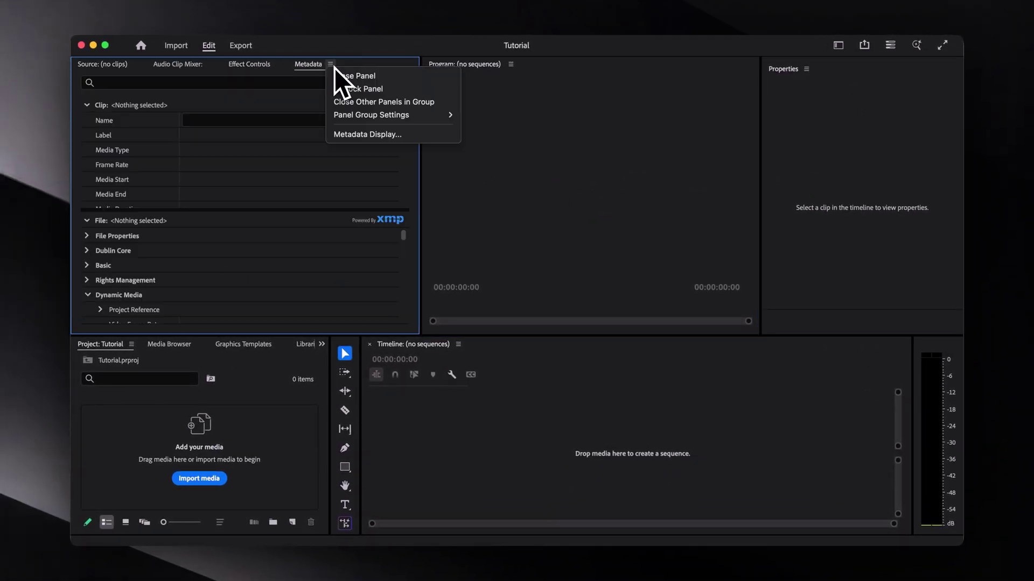
pyautogui.click(355, 76)
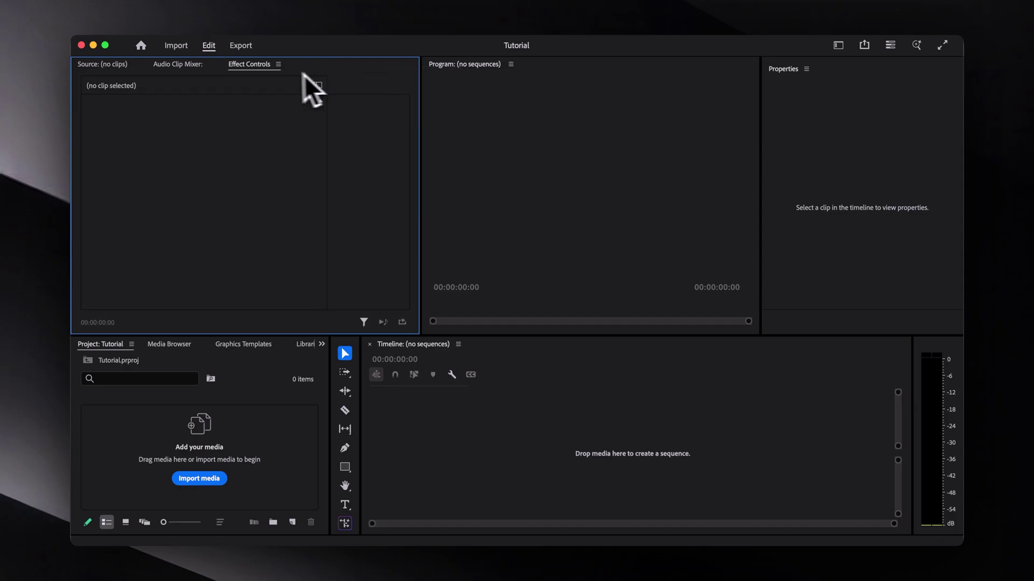
# Step: Put Effect Controls at the front of its group and reveal the lower group's hidden panels
pyautogui.moveTo(258, 69); pyautogui.dragTo(127, 67)
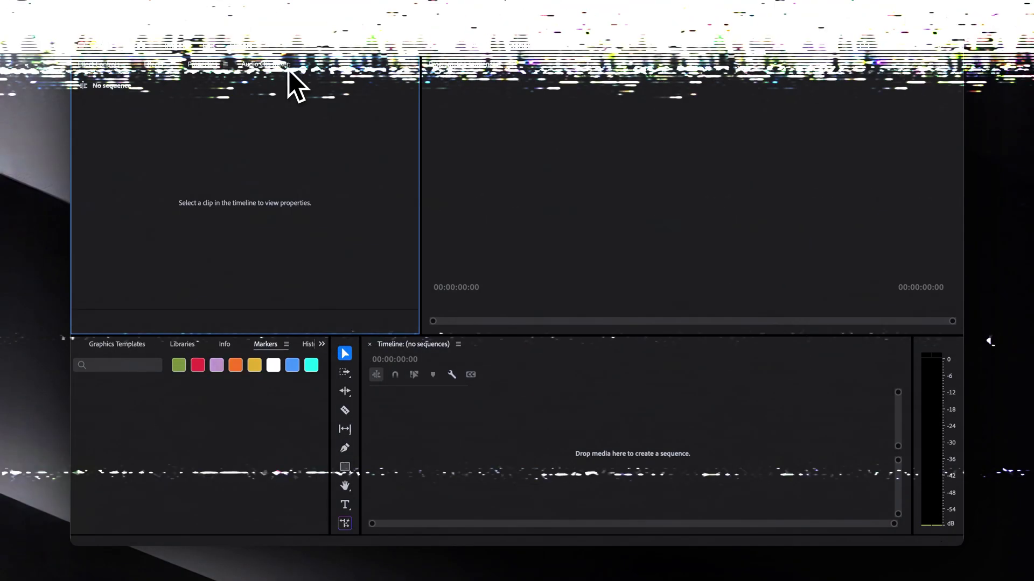
pyautogui.click(321, 344)
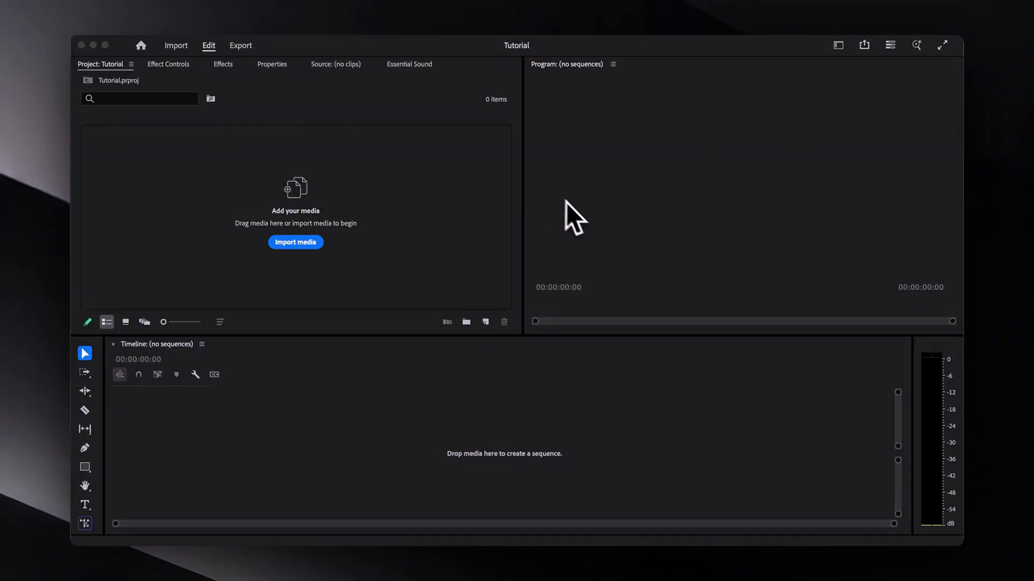
pyautogui.click(468, 188)
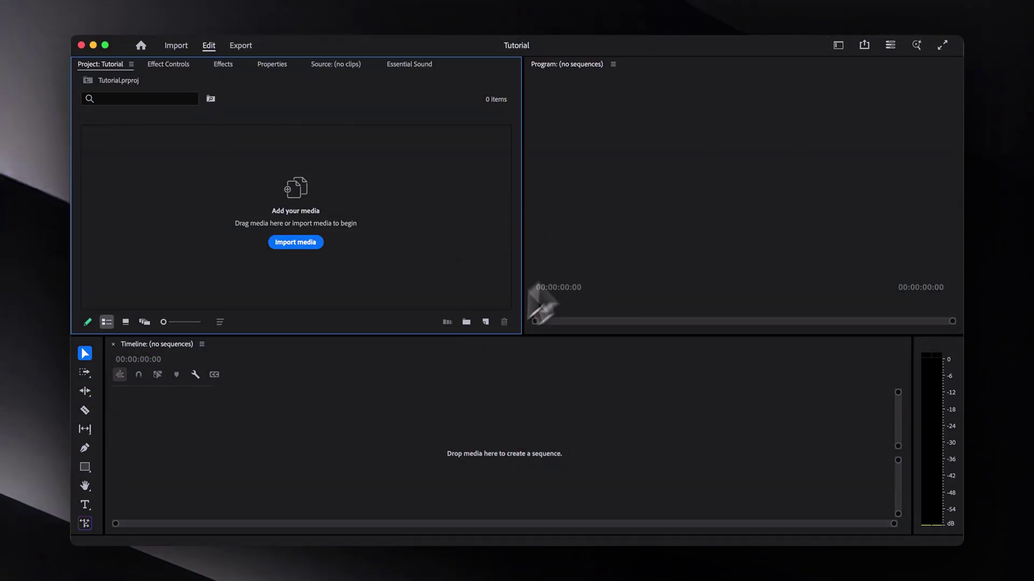
pyautogui.click(838, 46)
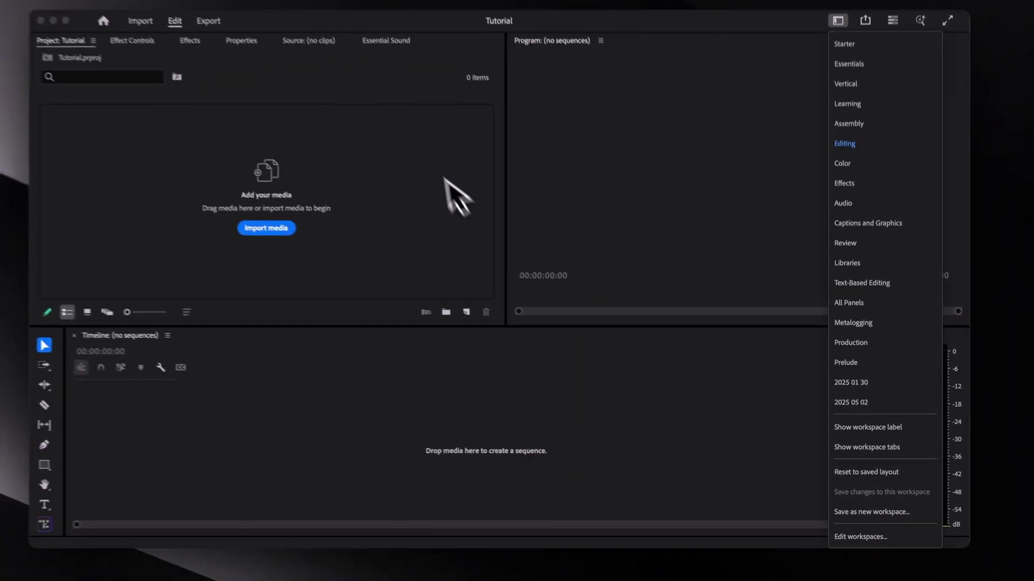
pyautogui.click(598, 3)
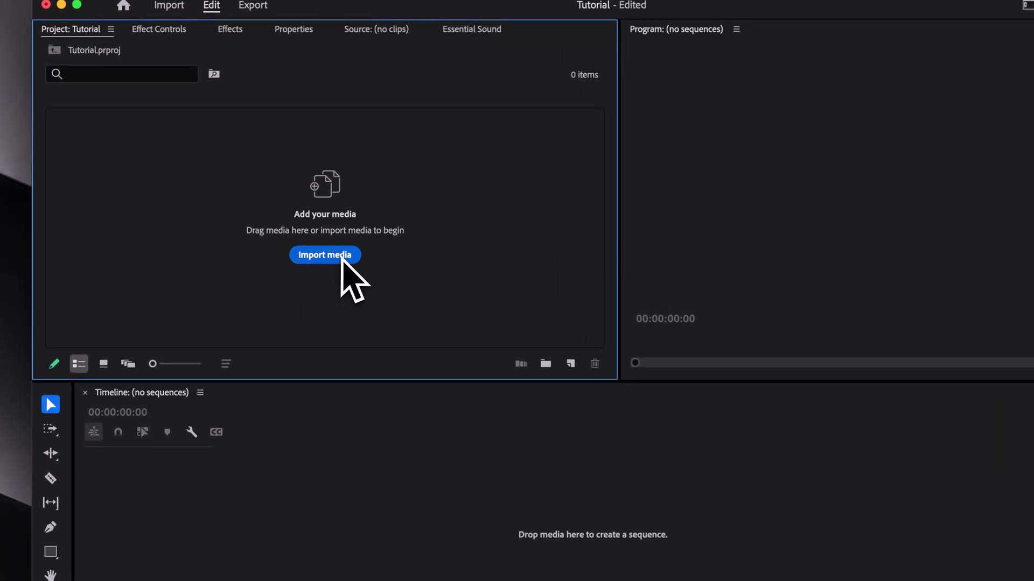
# Step: Import Video_1.mp4, Video_2.mp4 and Music_1.mp3 into the Project panel together
pyautogui.click(342, 257)
pyautogui.press('super+a')
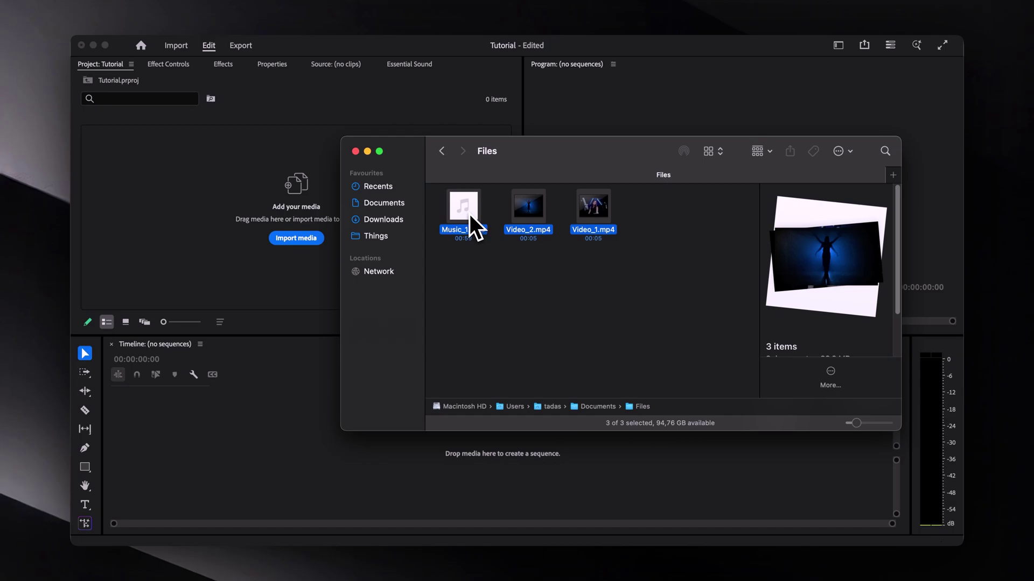
pyautogui.moveTo(469, 215); pyautogui.dragTo(167, 189)
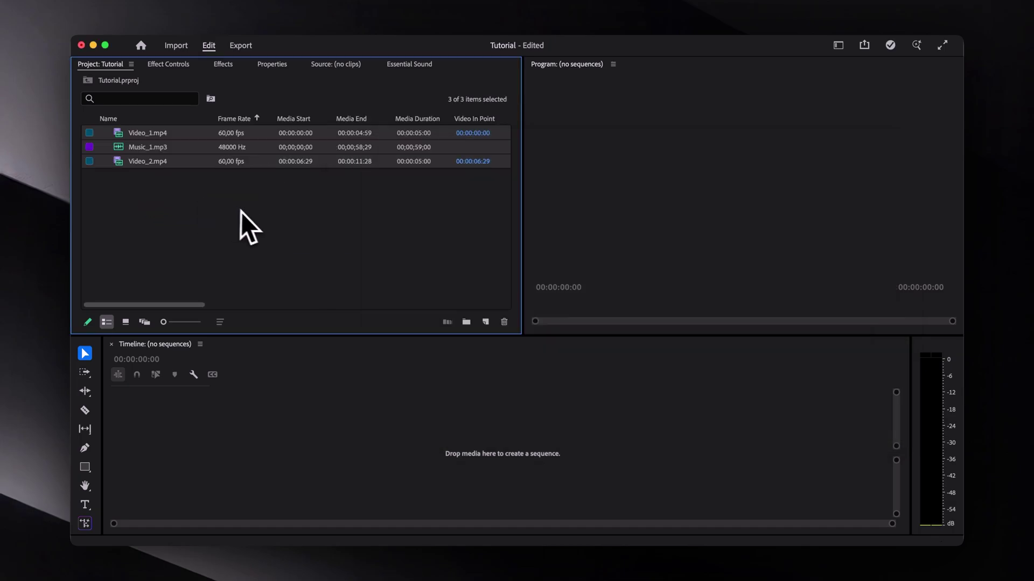
pyautogui.click(249, 213)
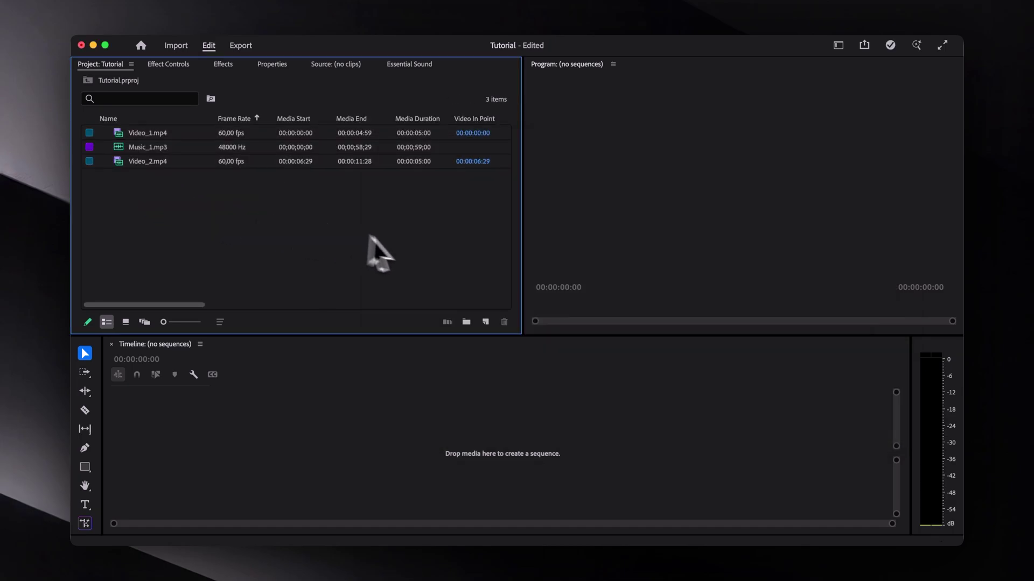
# Step: Create a 'Videos' bin holding Video_1.mp4 and Video_2.mp4, then add a second bin for audio
pyautogui.click(468, 324)
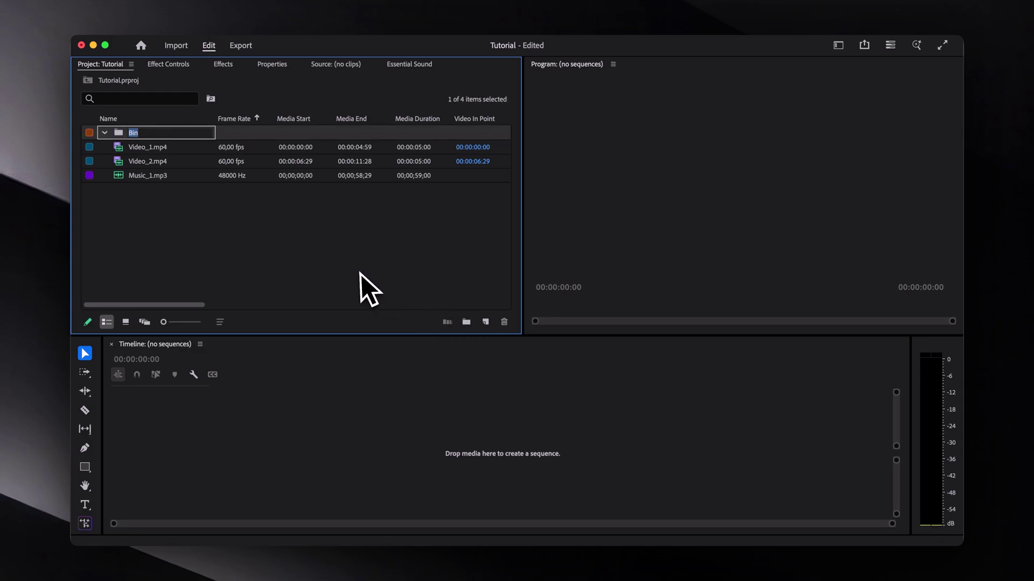
pyautogui.write('Videos')
pyautogui.press('Return')
pyautogui.click(168, 165)
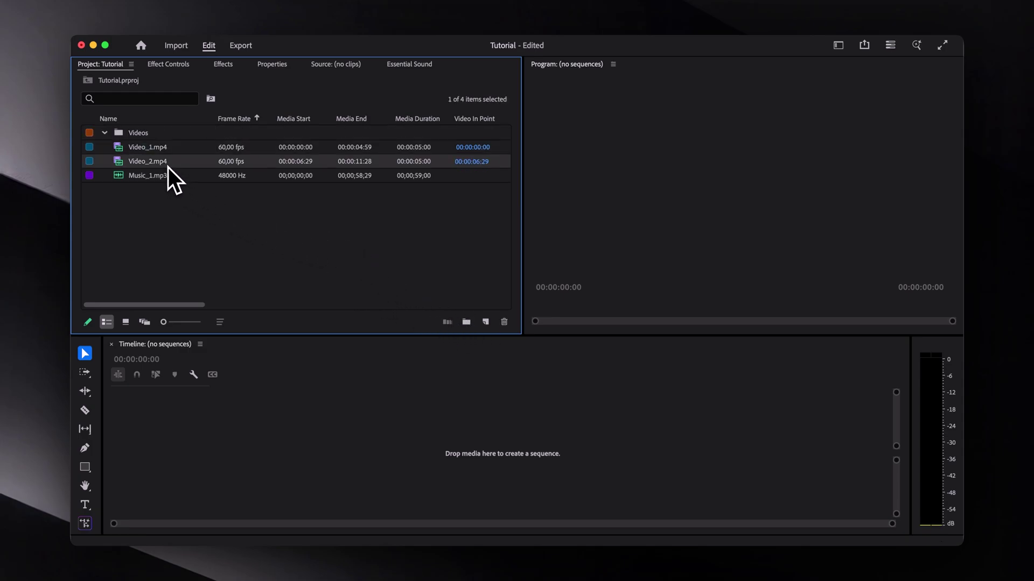
pyautogui.keyDown('shift'); pyautogui.click(169, 151); pyautogui.keyUp('shift')
pyautogui.moveTo(151, 148); pyautogui.dragTo(144, 136)
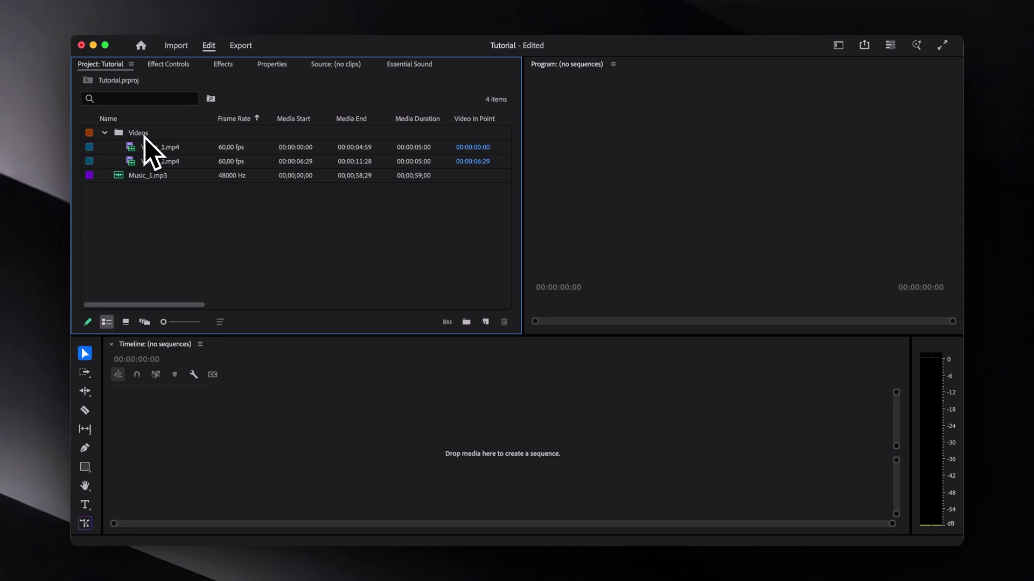
pyautogui.click(466, 322)
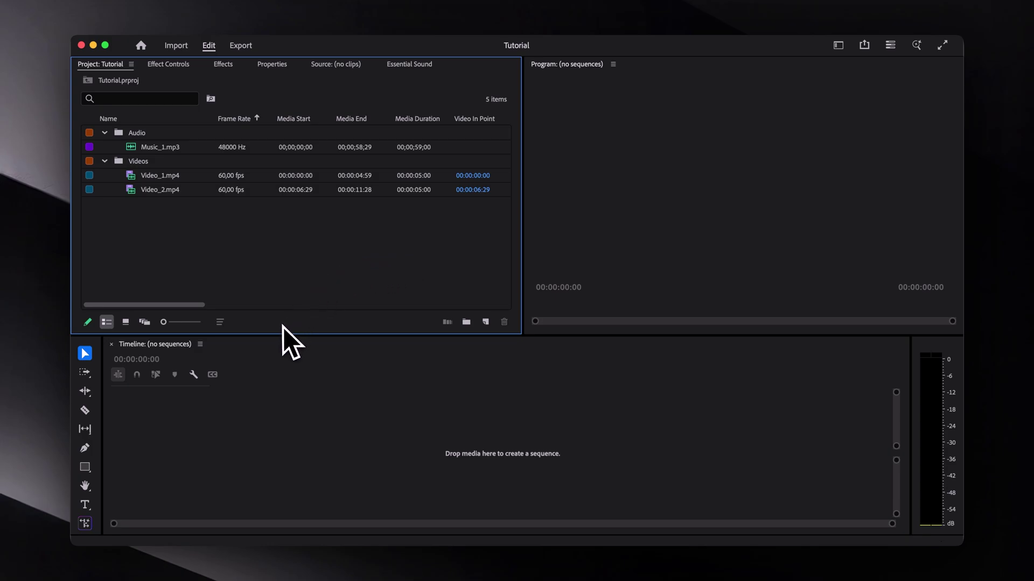
# Step: Create a sequence from Video_1.mp4 and rename it 'Sequence'
pyautogui.click(405, 405)
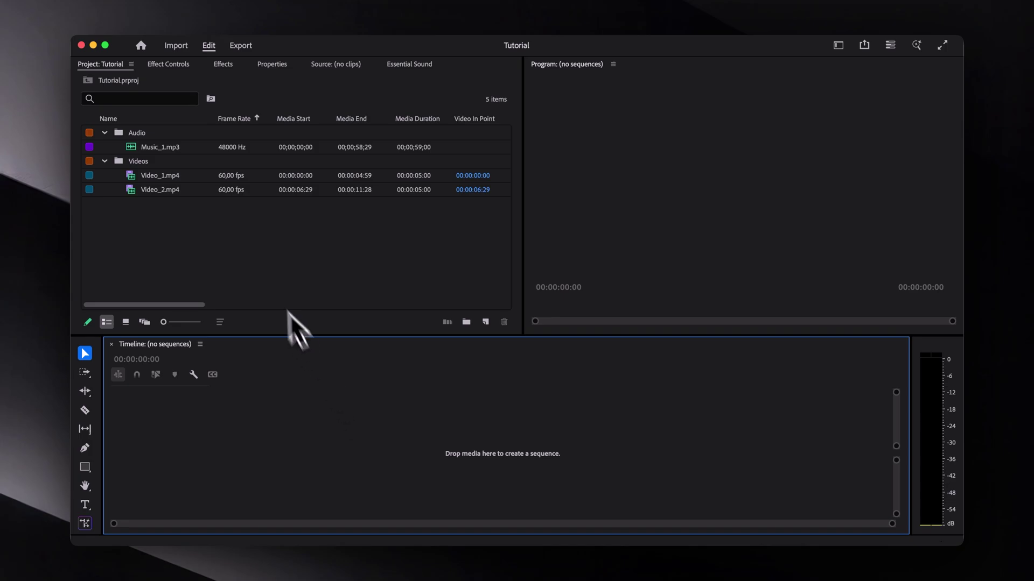
pyautogui.click(261, 267)
pyautogui.click(158, 178)
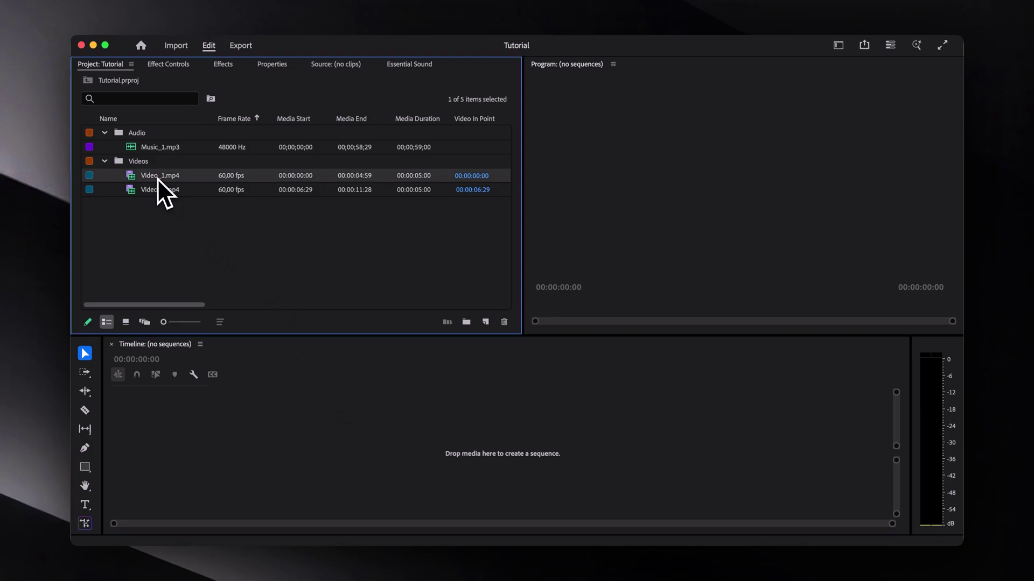
pyautogui.moveTo(257, 374); pyautogui.dragTo(316, 415)
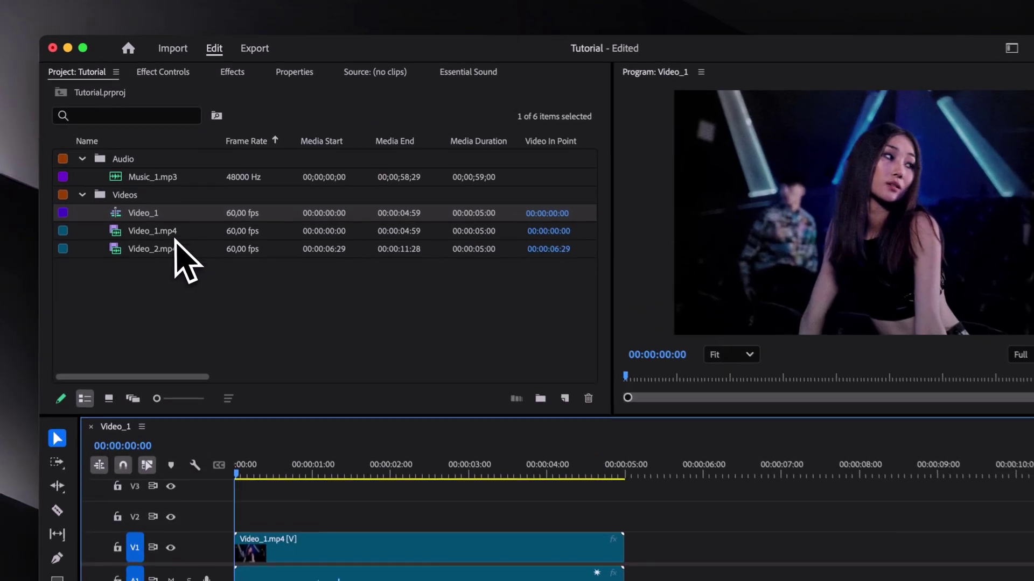
pyautogui.click(178, 183)
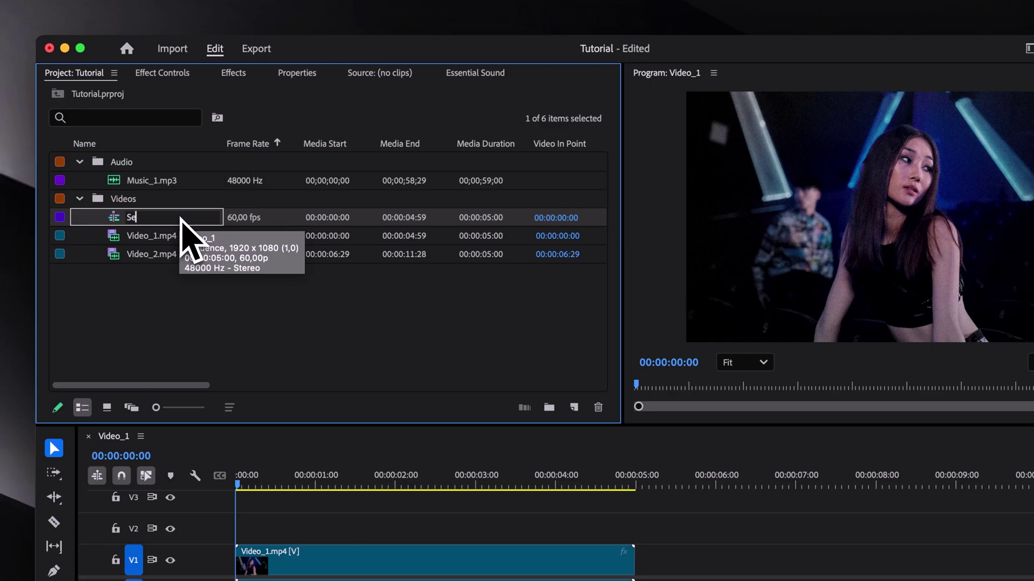
pyautogui.write('Sequence')
pyautogui.press('Tab')
pyautogui.click(160, 221)
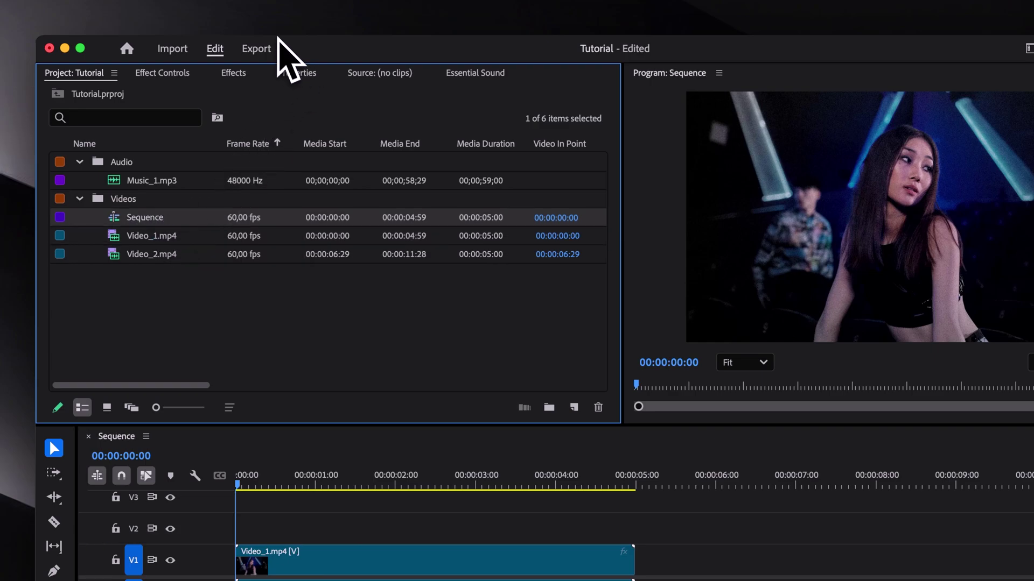
# Step: Review sequence settings, then place Video_2.mp4 after Video_1 and Music_1.mp3 on A2
pyautogui.click(296, 12)
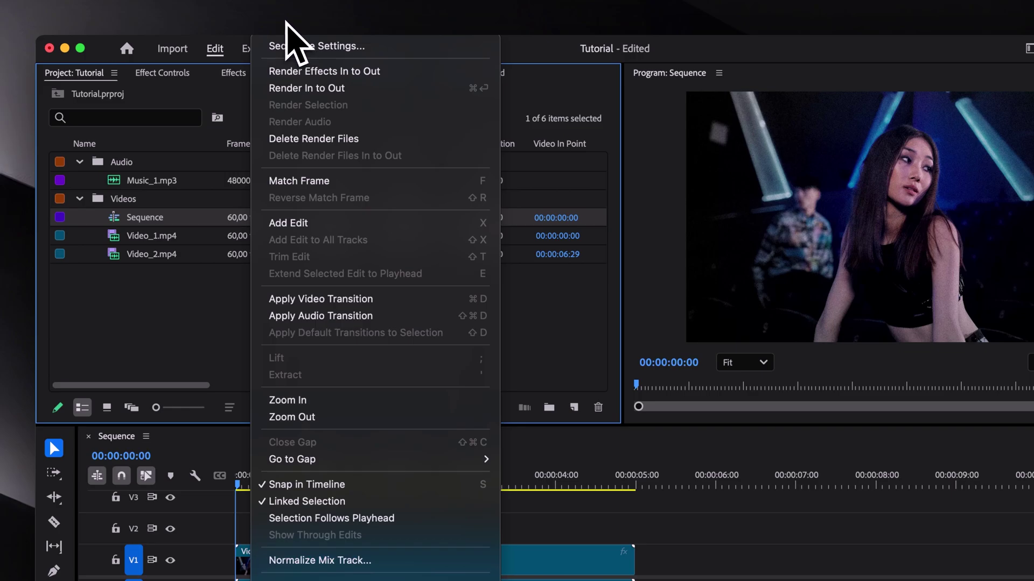
pyautogui.click(300, 39)
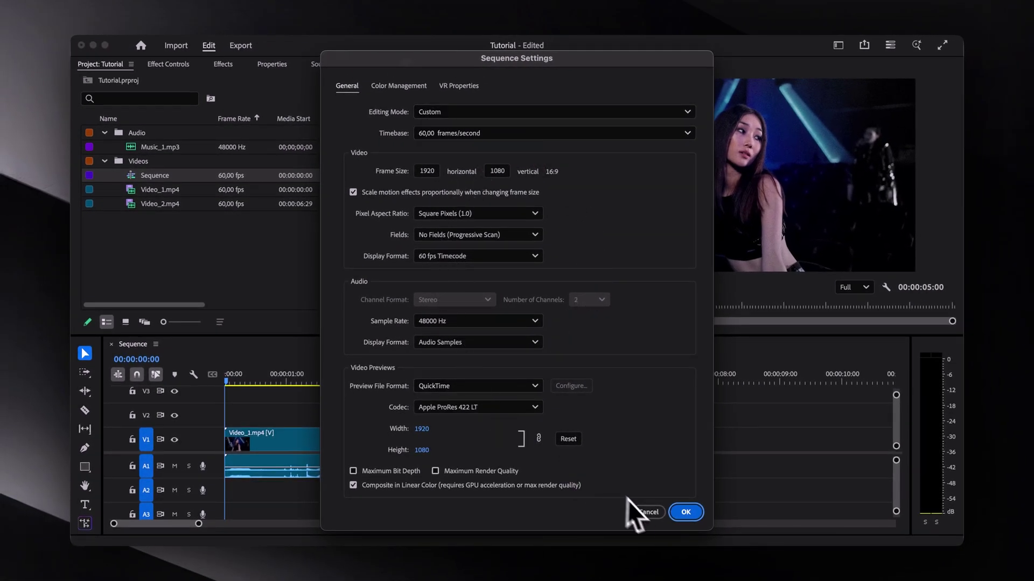
pyautogui.click(647, 511)
pyautogui.click(164, 204)
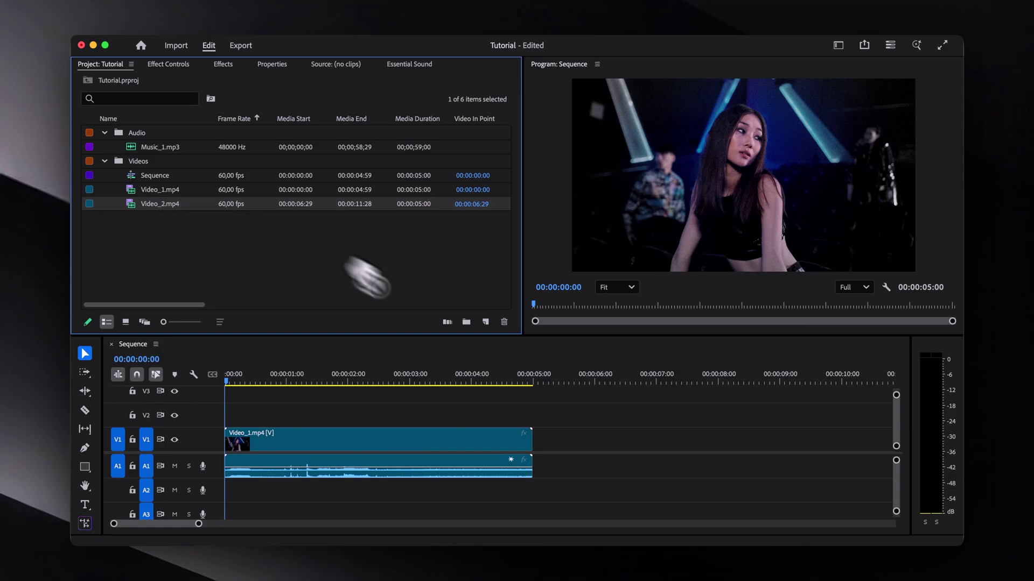
pyautogui.moveTo(368, 276); pyautogui.dragTo(541, 441)
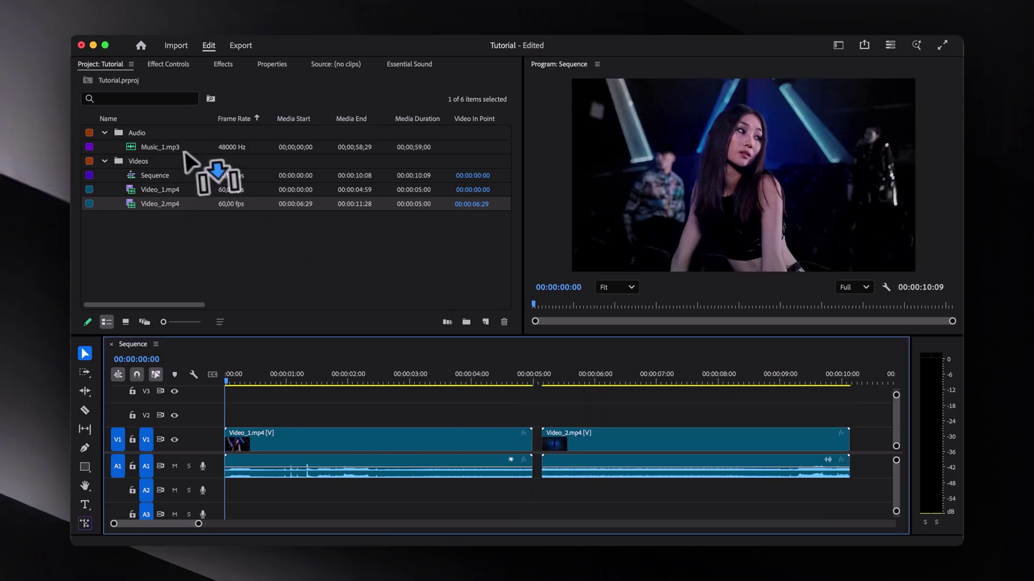
pyautogui.moveTo(182, 150); pyautogui.dragTo(226, 509)
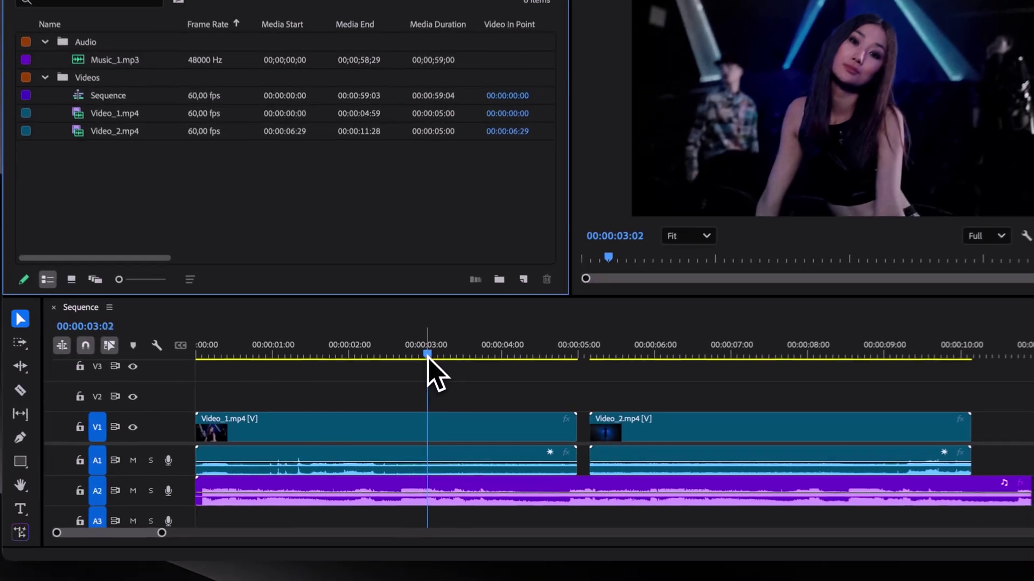
pyautogui.moveTo(413, 384); pyautogui.dragTo(293, 376)
pyautogui.press('space')
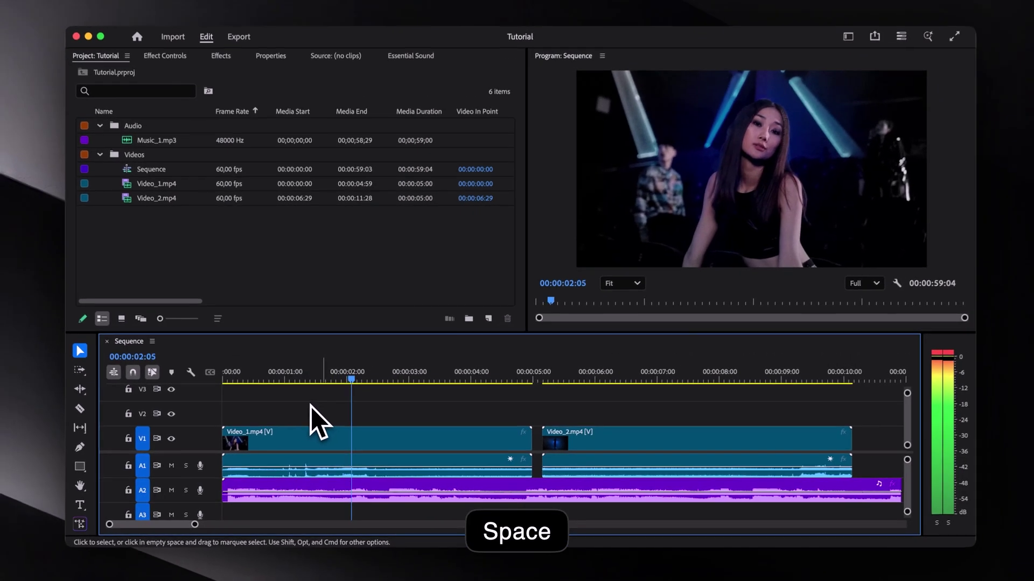
pyautogui.press('space')
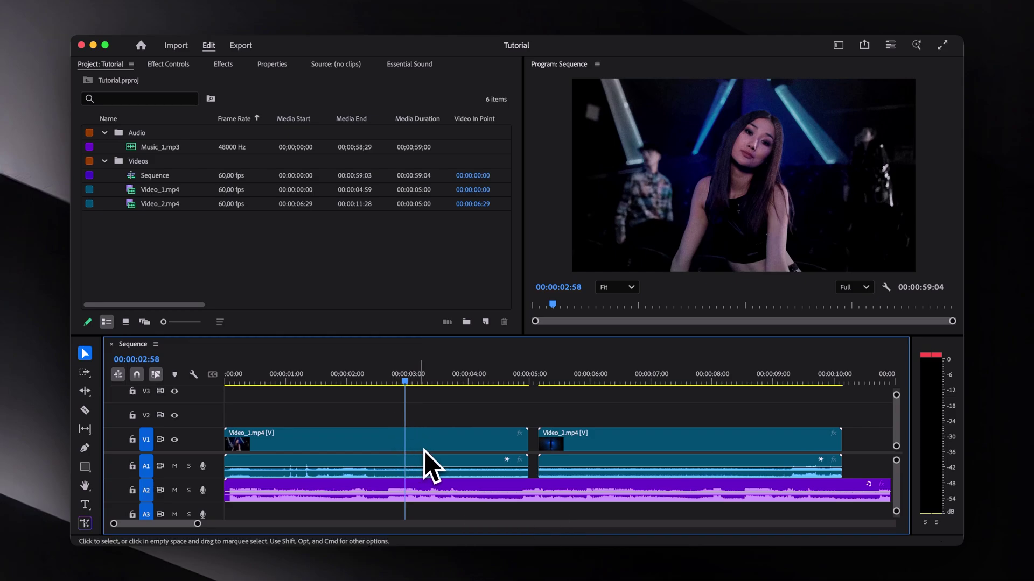
pyautogui.scroll(3, 406, 447)
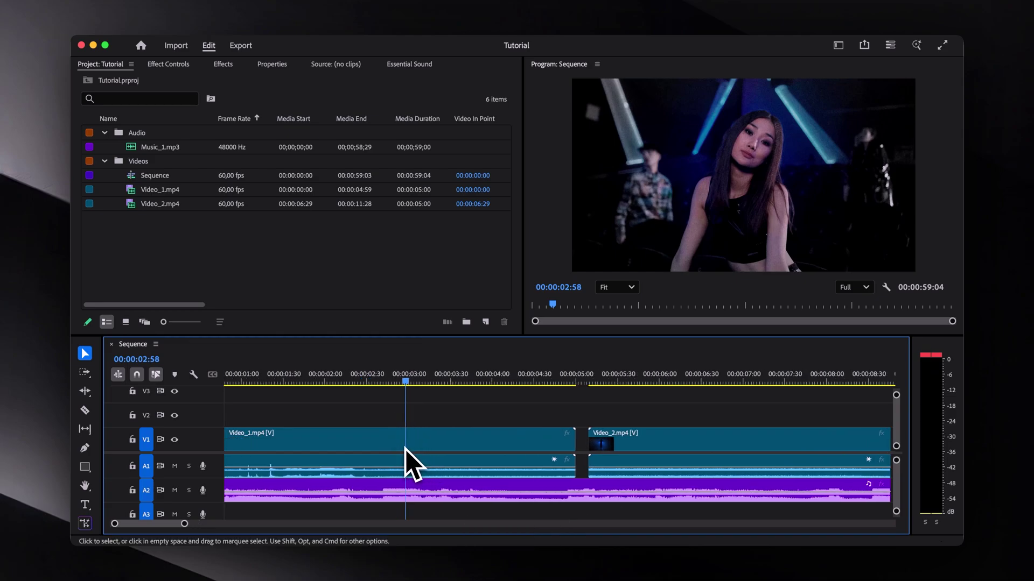
pyautogui.scroll(2, 406, 450)
pyautogui.scroll(-4, 406, 448)
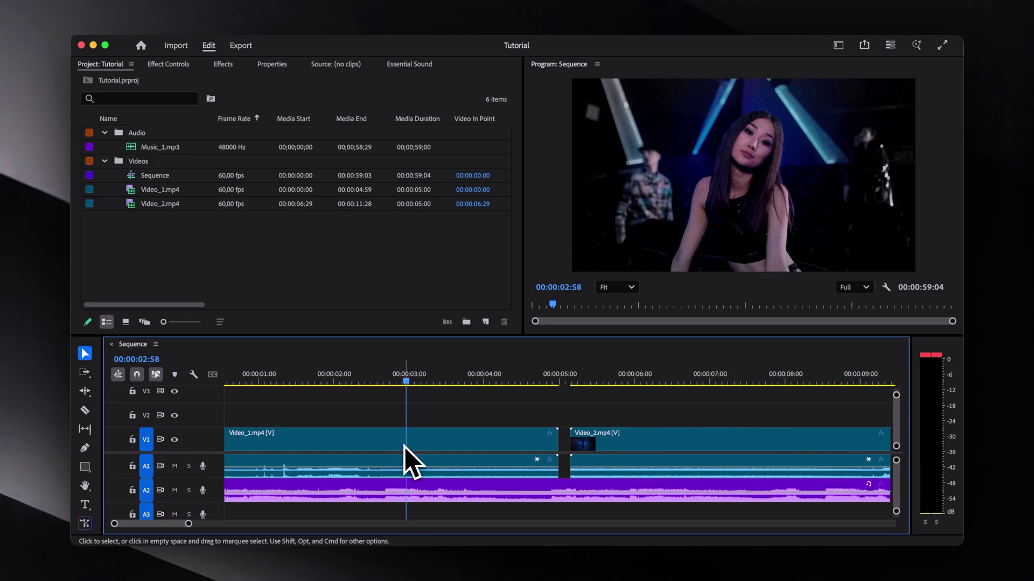
pyautogui.scroll(-4, 405, 447)
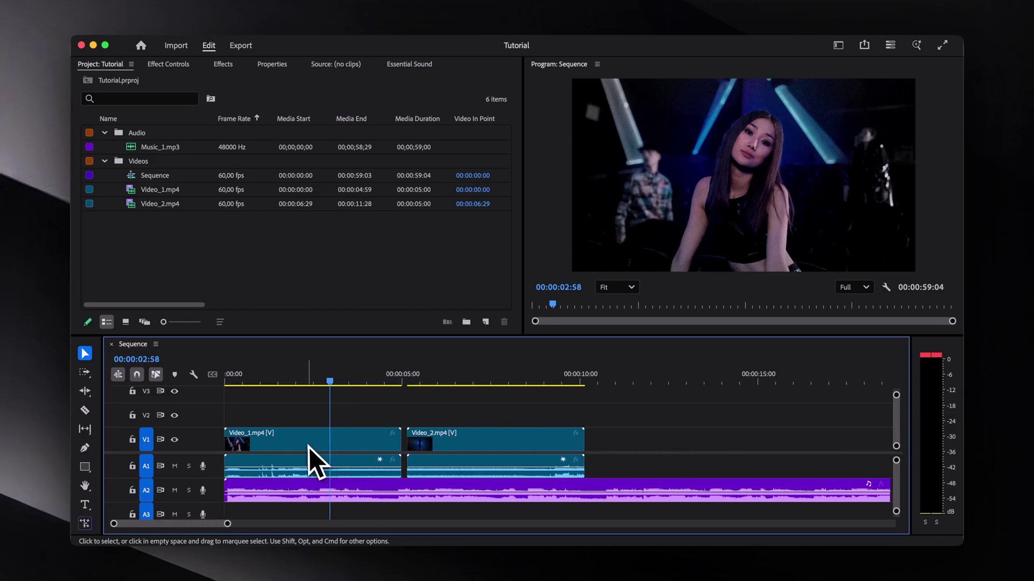
pyautogui.scroll(-2, 307, 448)
pyautogui.scroll(1, 302, 446)
pyautogui.scroll(-1, 296, 443)
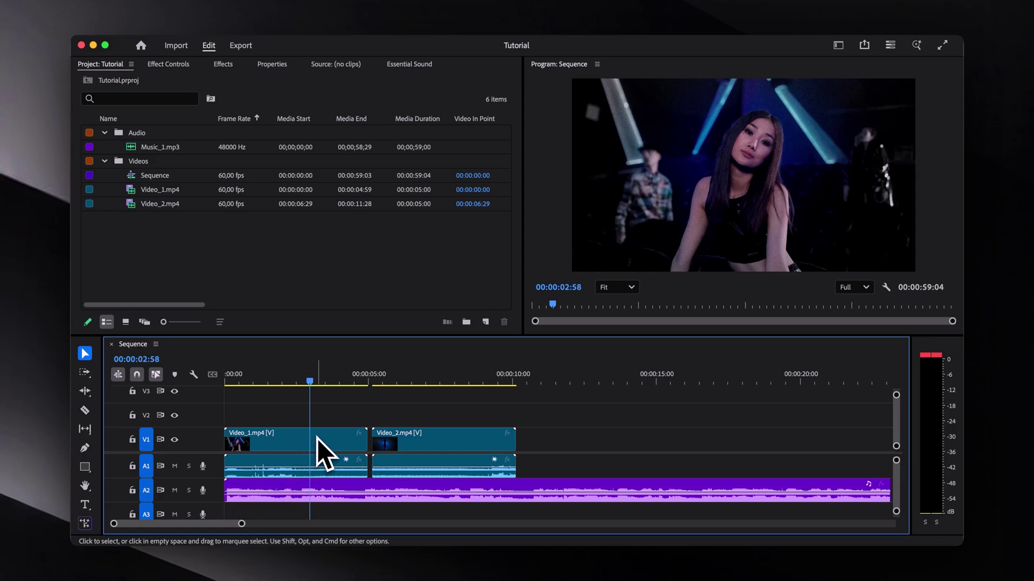
pyautogui.scroll(3, 316, 438)
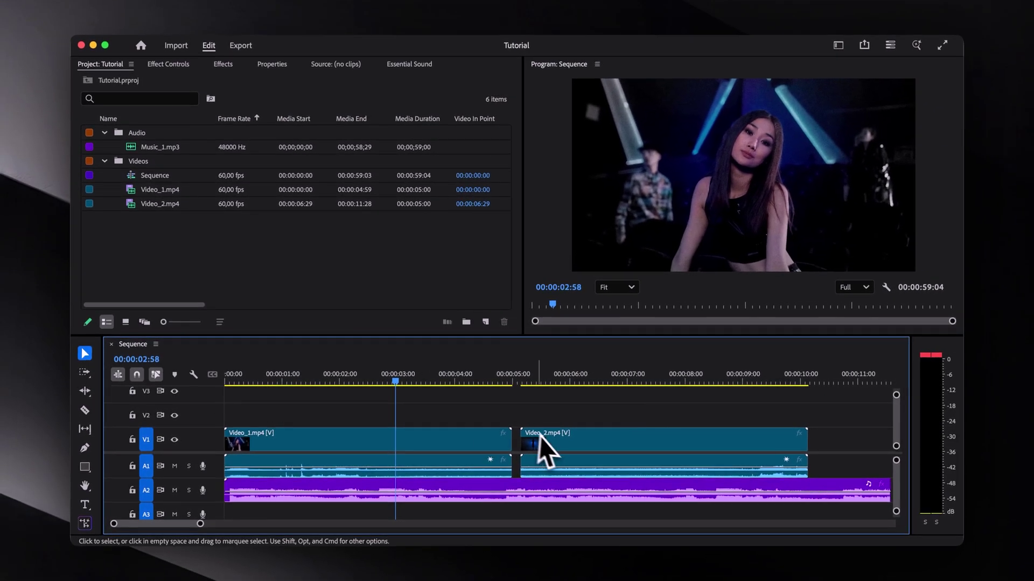
# Step: Shift the videos later, trim Video_1's end and the music's start, and end the music near 11 s
pyautogui.moveTo(588, 474); pyautogui.dragTo(639, 472)
pyautogui.moveTo(511, 439)
pyautogui.mouseDown()
pyautogui.moveTo(416, 447)
pyautogui.moveTo(520, 440)
pyautogui.mouseUp()
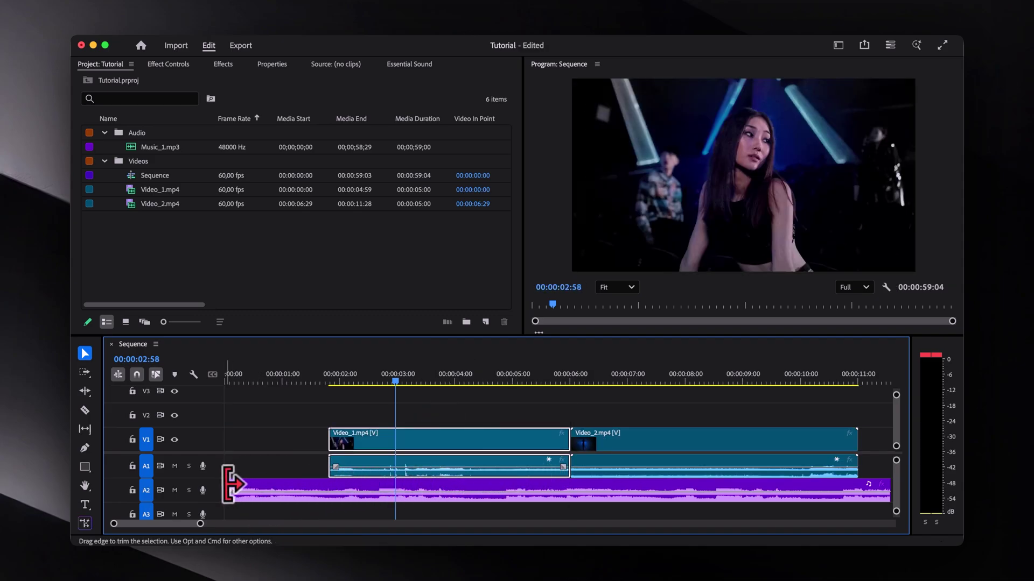
pyautogui.moveTo(231, 488); pyautogui.dragTo(233, 488)
pyautogui.press('-')
pyautogui.press('-')
pyautogui.press('-')
pyautogui.press('-')
pyautogui.press('-')
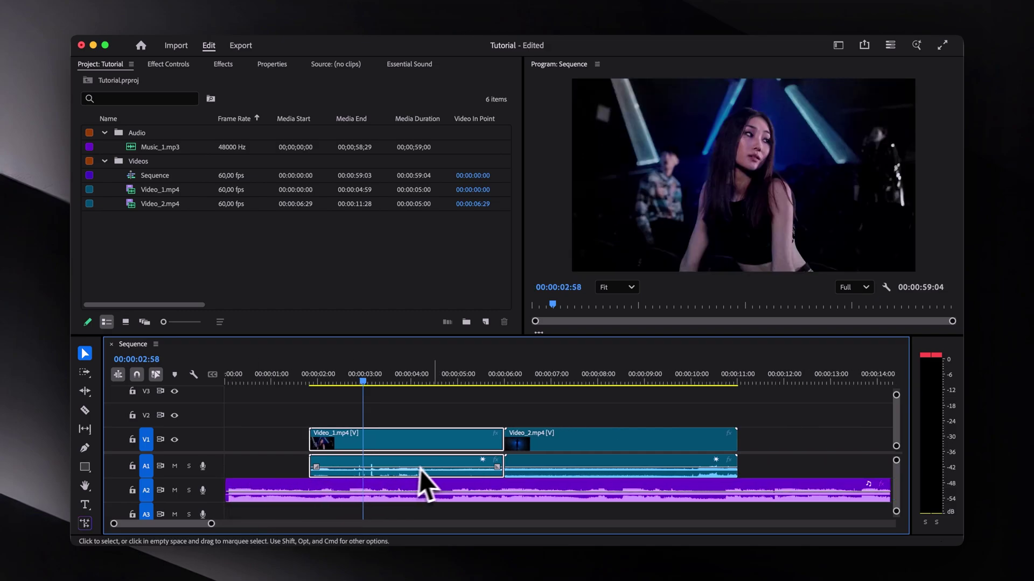
pyautogui.press('-')
pyautogui.press('-')
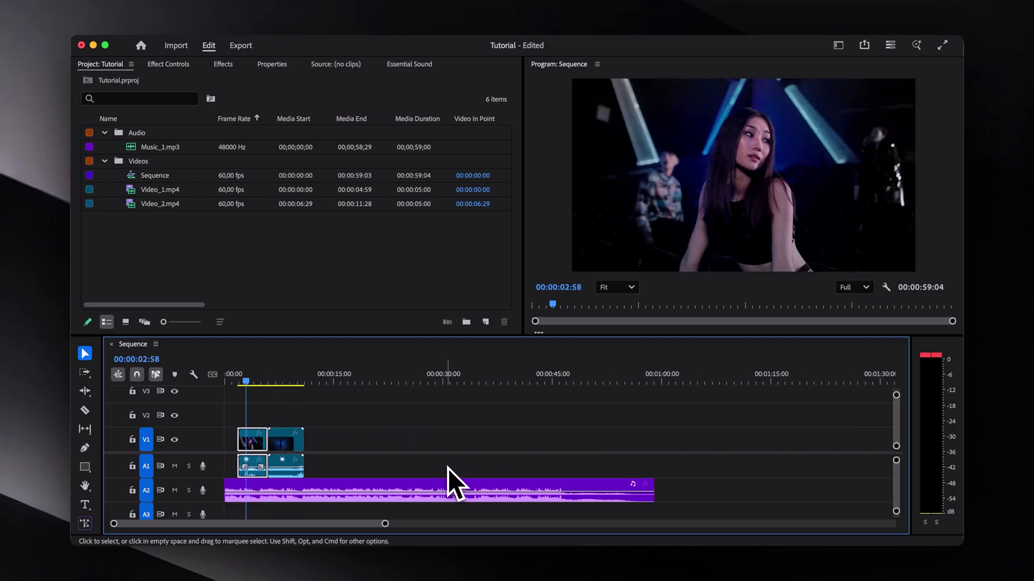
pyautogui.moveTo(654, 490); pyautogui.dragTo(306, 488)
pyautogui.press('=')
pyautogui.press('=')
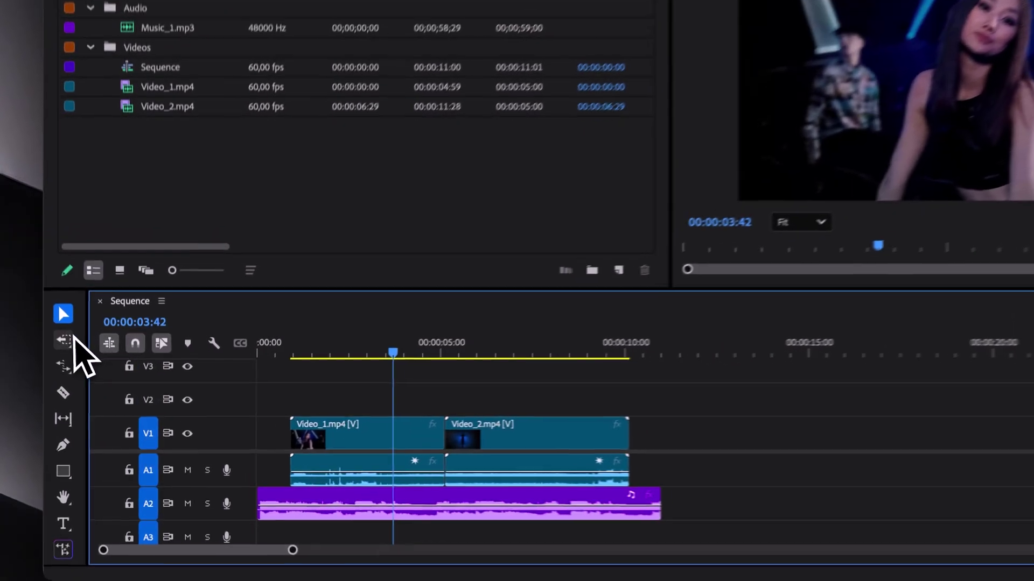
# Step: Select all clips with Track Select Forward and drag them about 4 seconds later
pyautogui.click(65, 340)
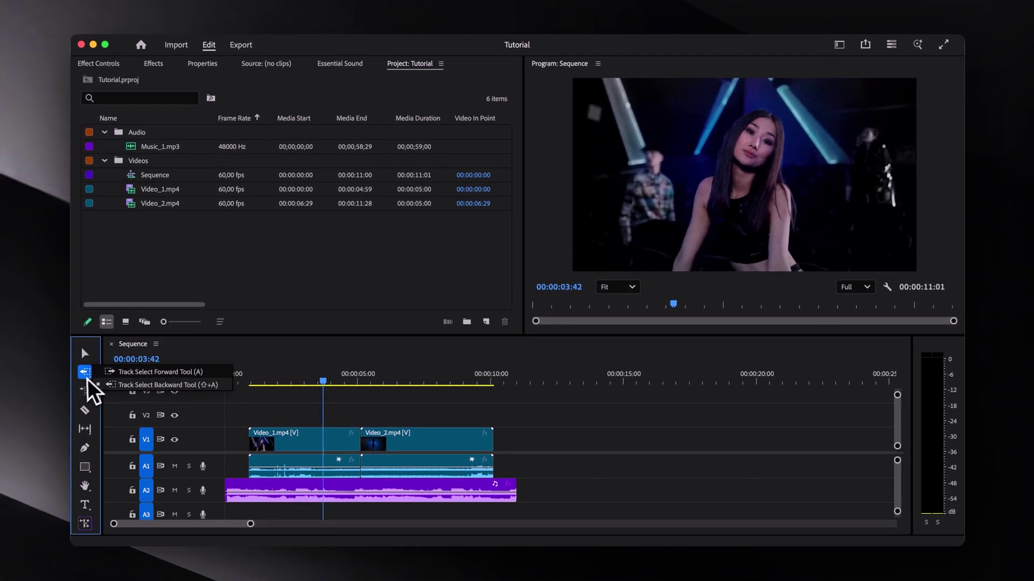
pyautogui.click(90, 384)
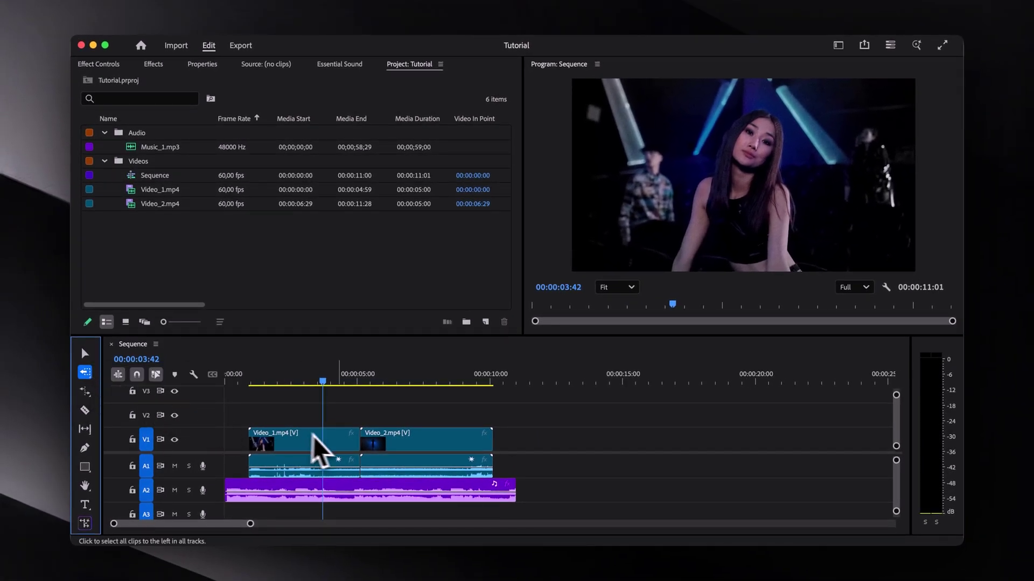
pyautogui.press('a')
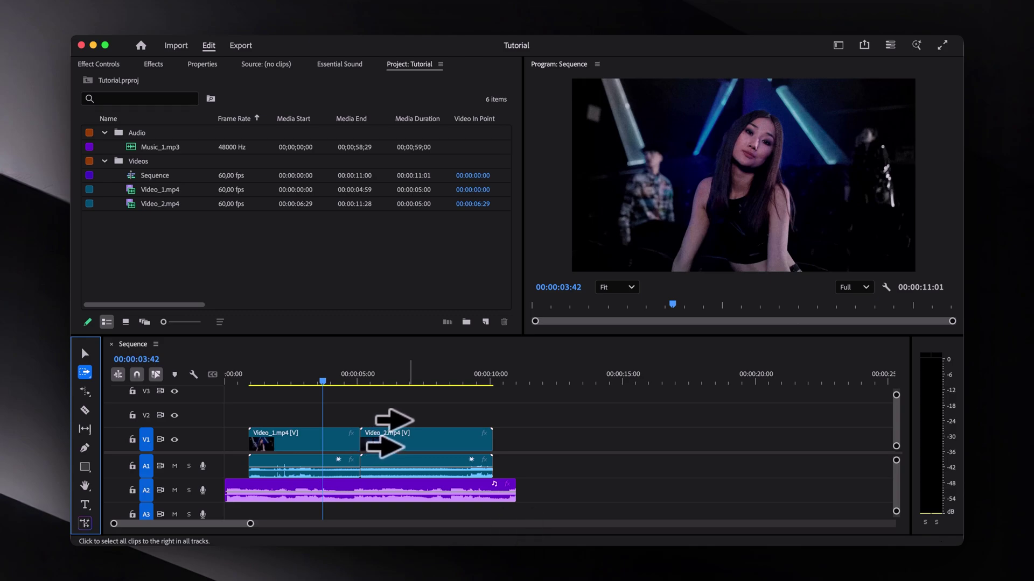
pyautogui.click(266, 456)
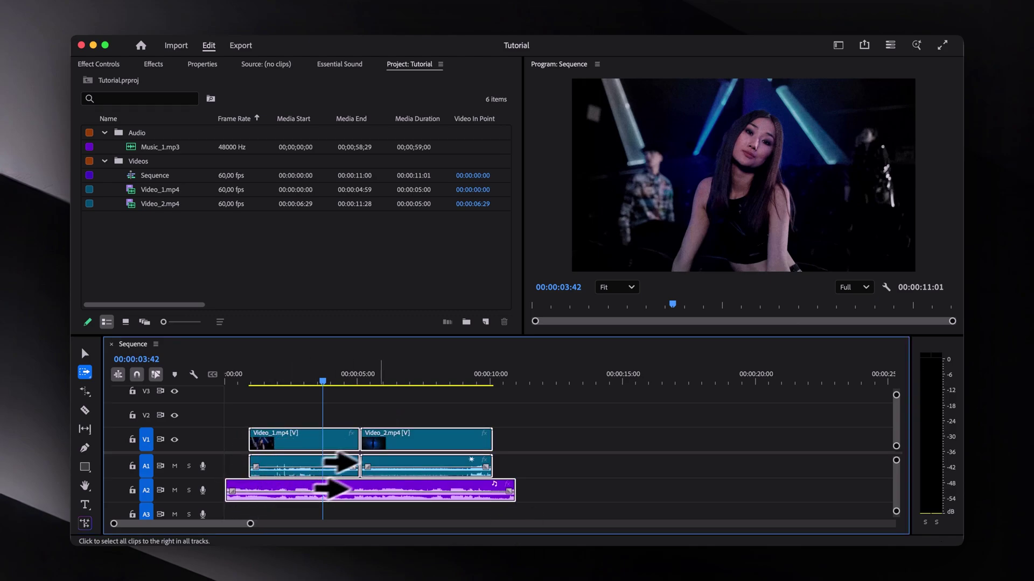
pyautogui.press('v')
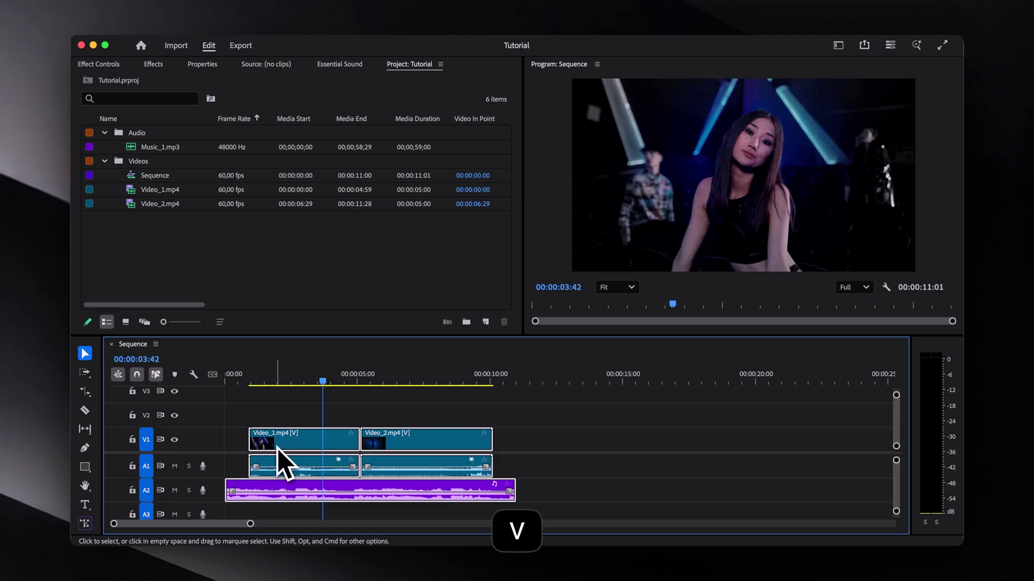
pyautogui.moveTo(279, 447); pyautogui.dragTo(390, 450)
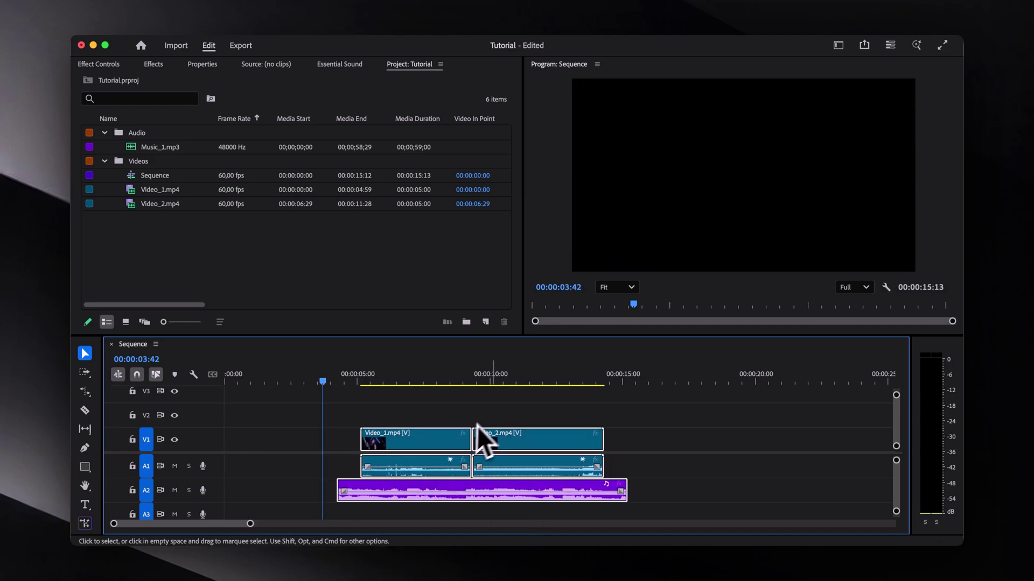
pyautogui.hotkey('shift', 'a')
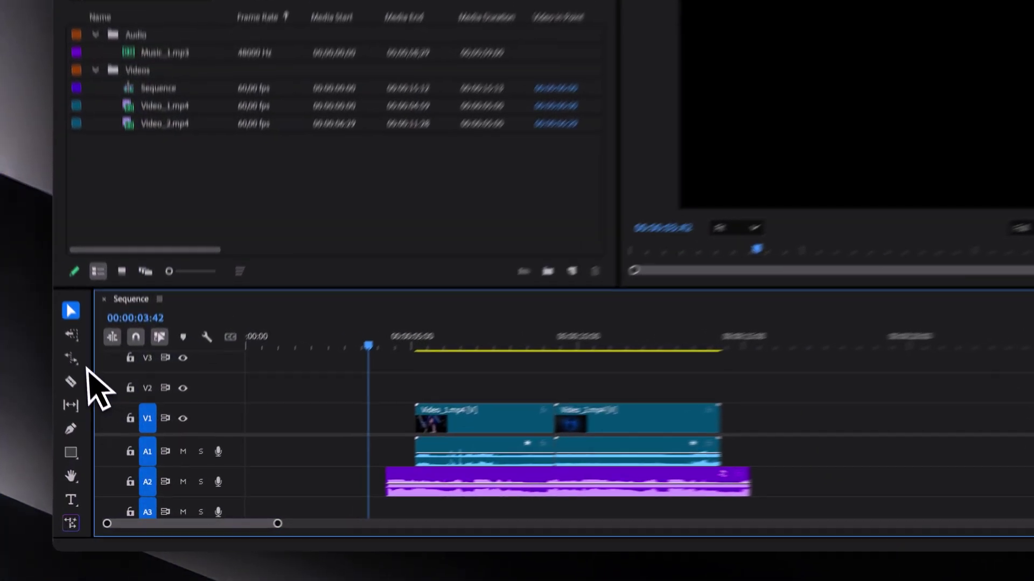
# Step: Rate-stretch Video_2.mp4 to 180.72% speed and review its time interpolation options
pyautogui.click(71, 358)
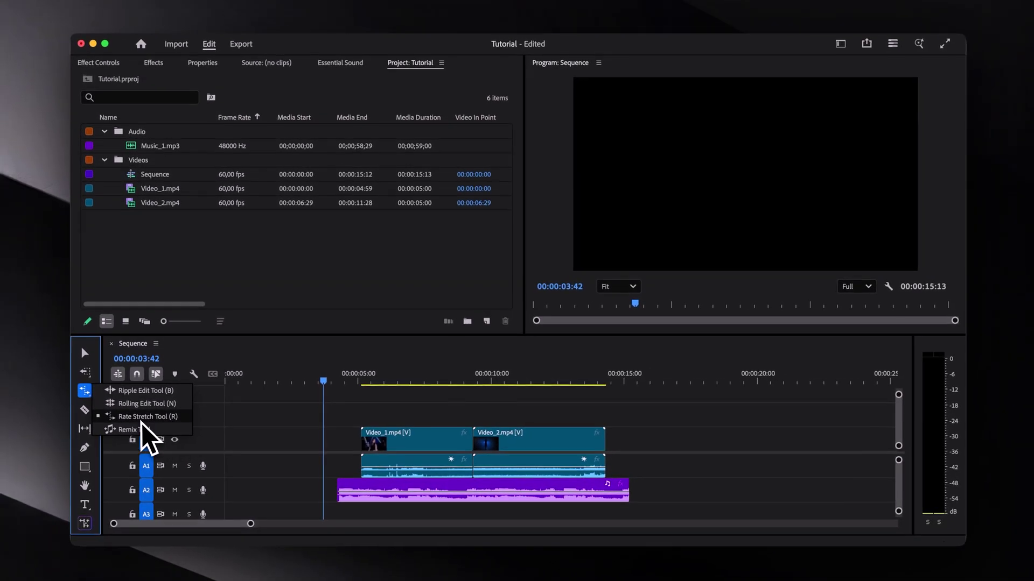
pyautogui.click(143, 420)
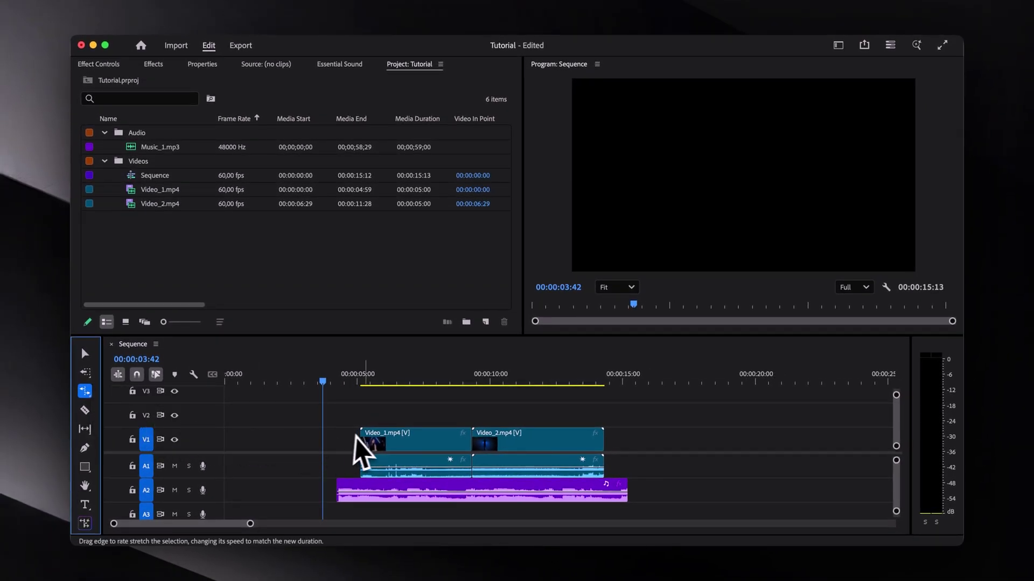
pyautogui.moveTo(604, 439); pyautogui.dragTo(543, 439)
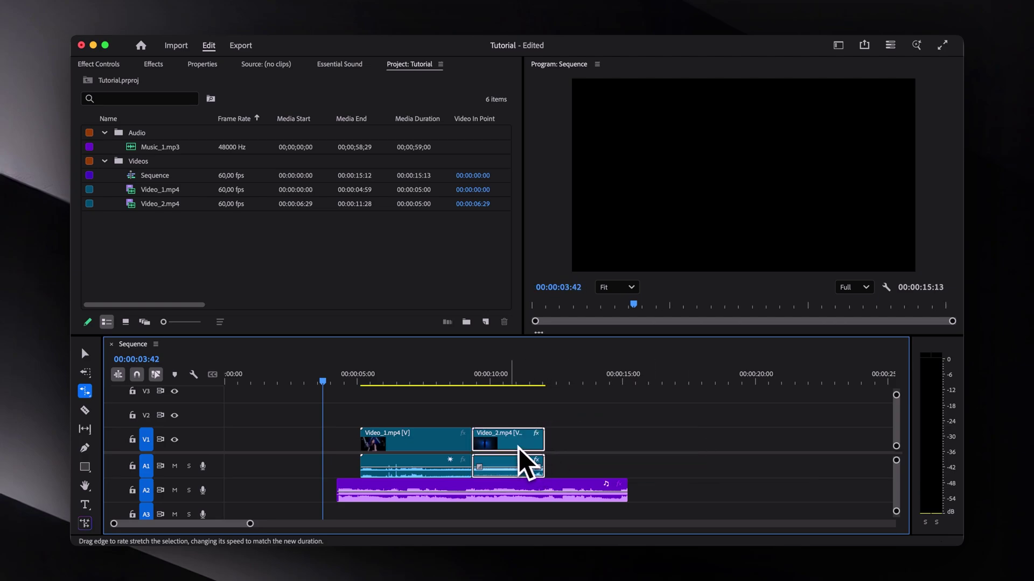
pyautogui.press('super+r')
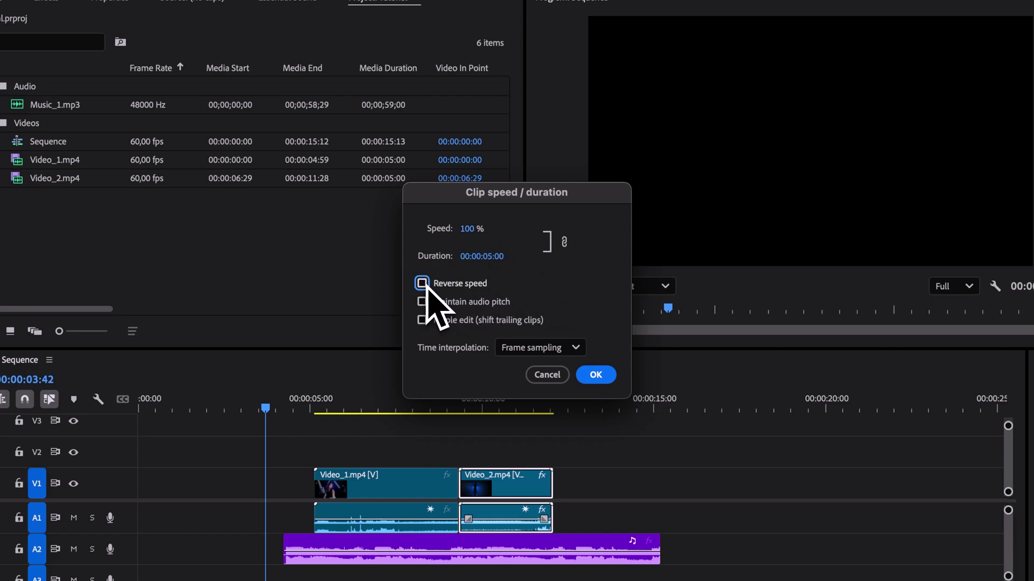
pyautogui.click(574, 349)
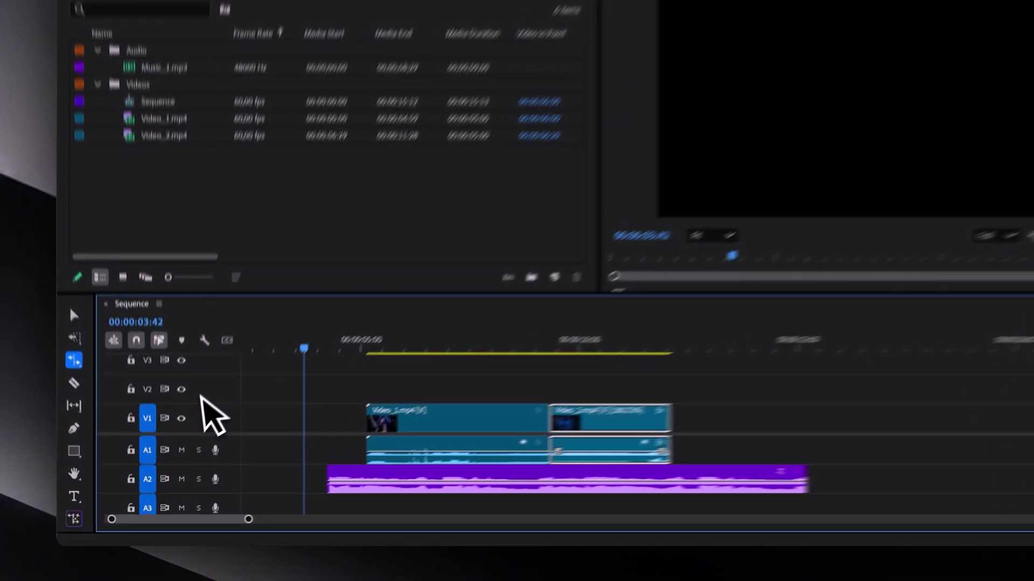
# Step: Cut Video_1 twice with the Razor tool and delete the short middle piece
pyautogui.click(73, 383)
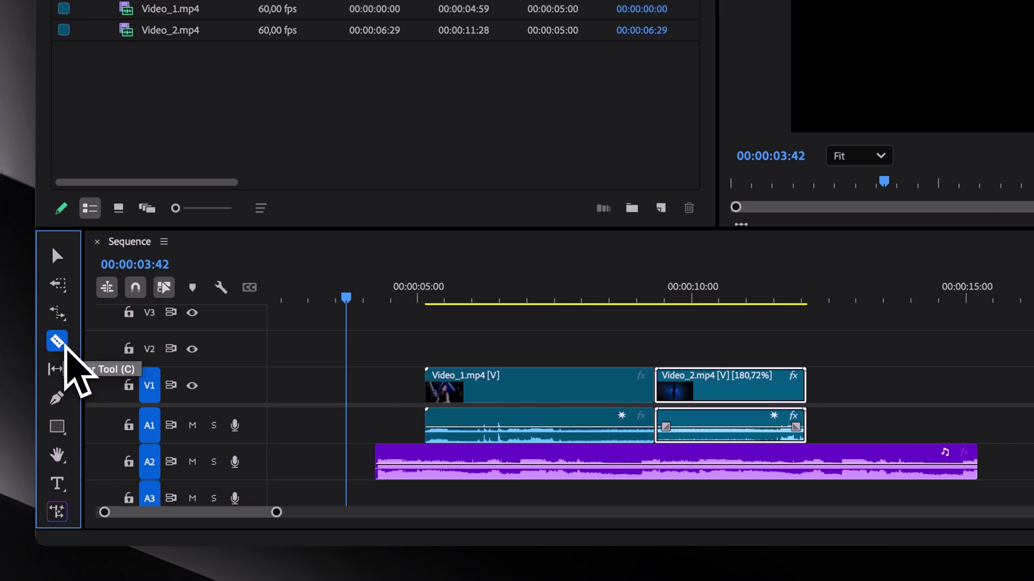
pyautogui.scroll(3, 458, 396)
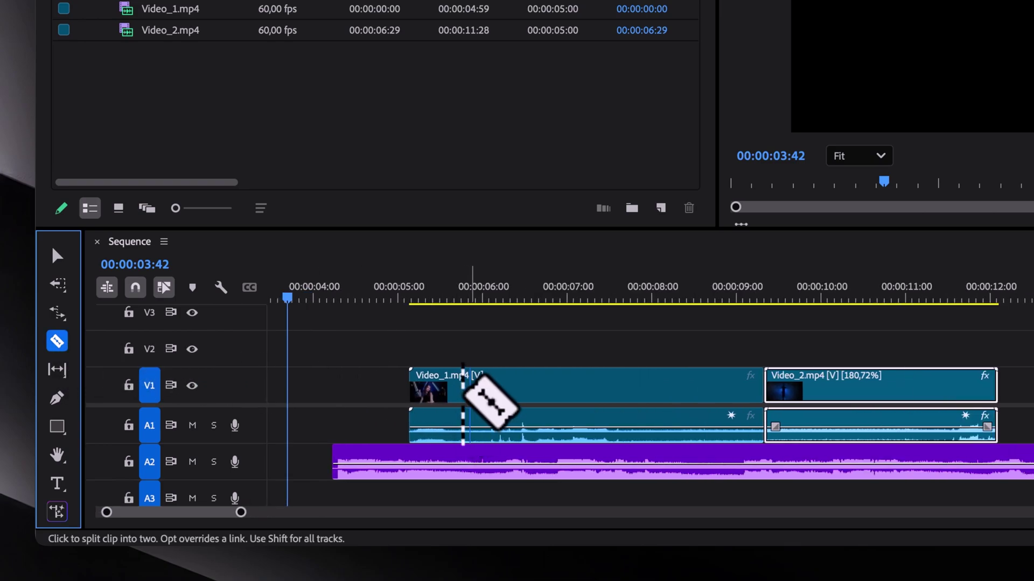
pyautogui.click(458, 387)
pyautogui.click(504, 385)
pyautogui.press('v')
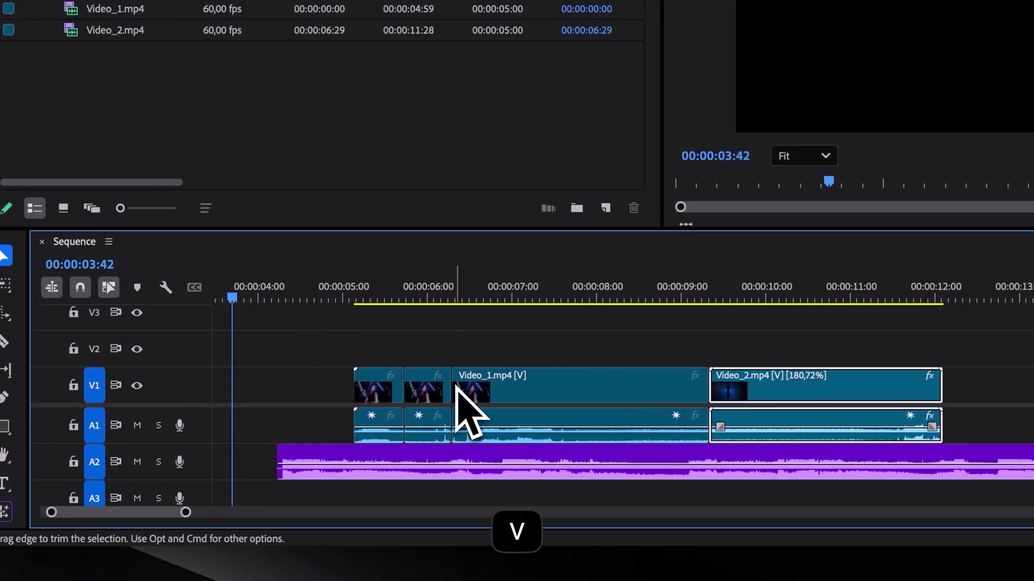
pyautogui.click(431, 398)
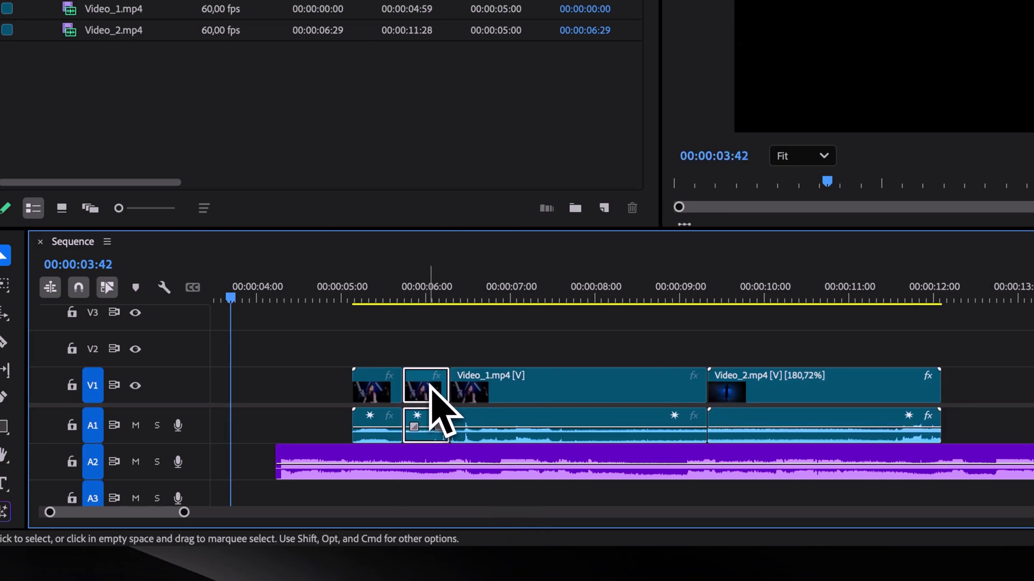
pyautogui.press('BackSpace')
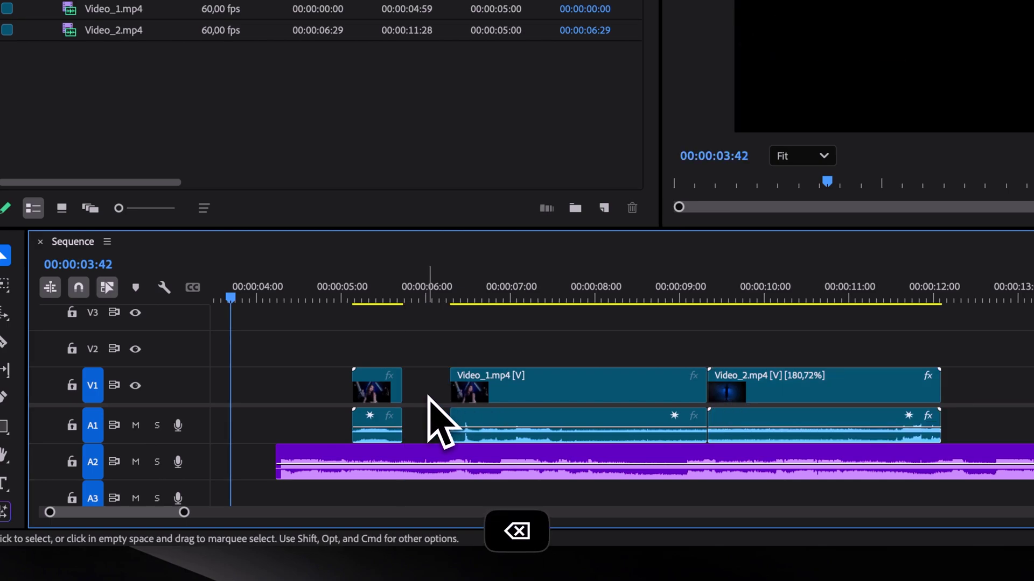
# Step: Ripple delete the empty gap in V1 so the later clips shift left
pyautogui.scroll(3, 420, 399)
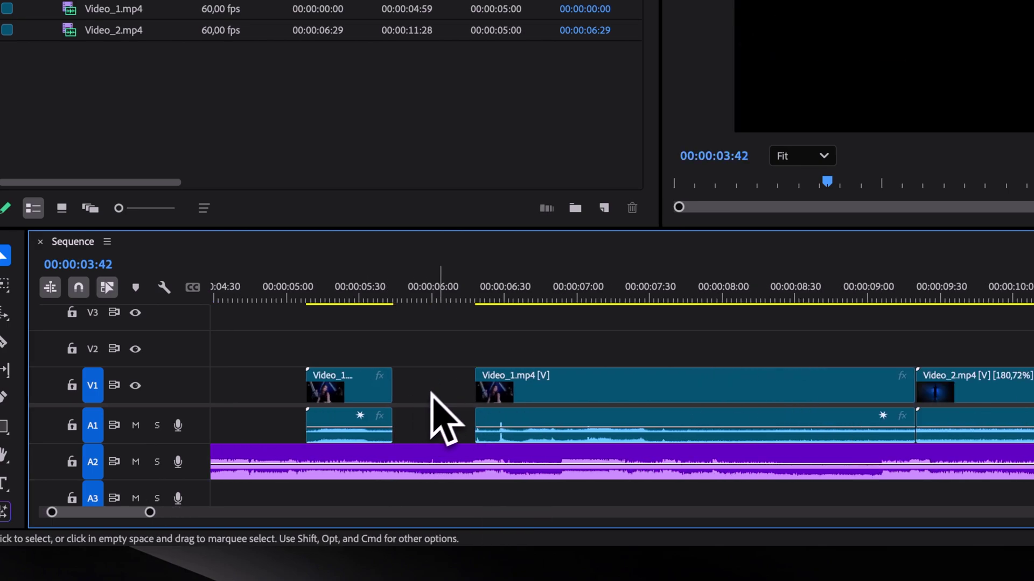
pyautogui.moveTo(383, 397); pyautogui.dragTo(433, 400)
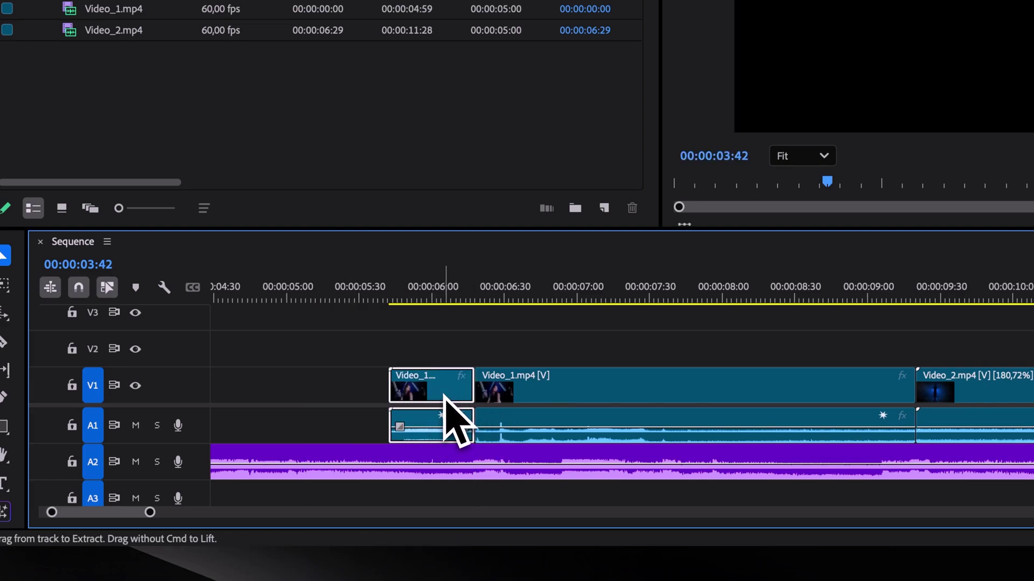
pyautogui.press('super+z')
pyautogui.click(450, 390)
pyautogui.press('BackSpace')
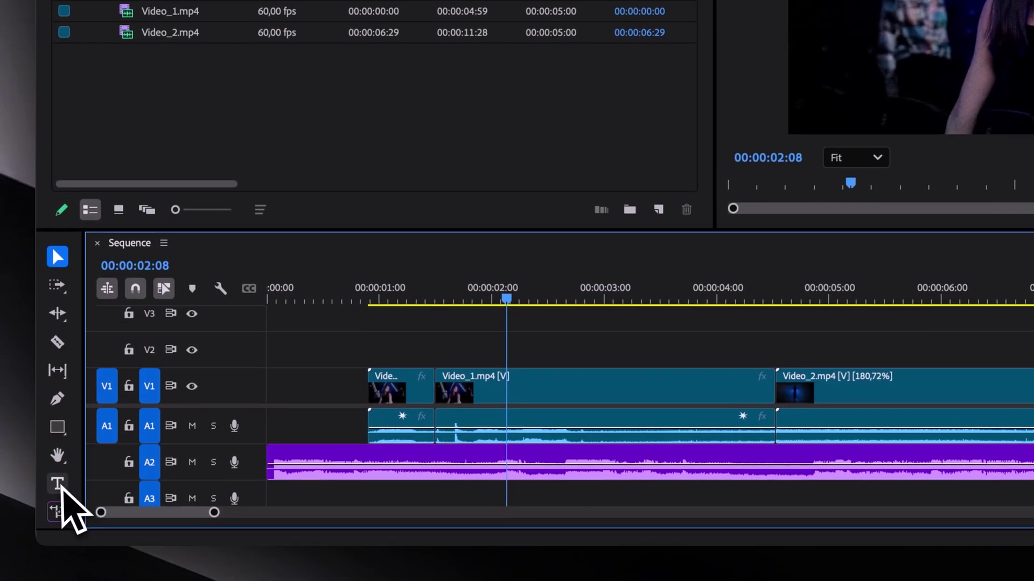
# Step: Add a 'This is your text' title, trim it to end near 00:00:03:18, and move it down-right
pyautogui.click(84, 504)
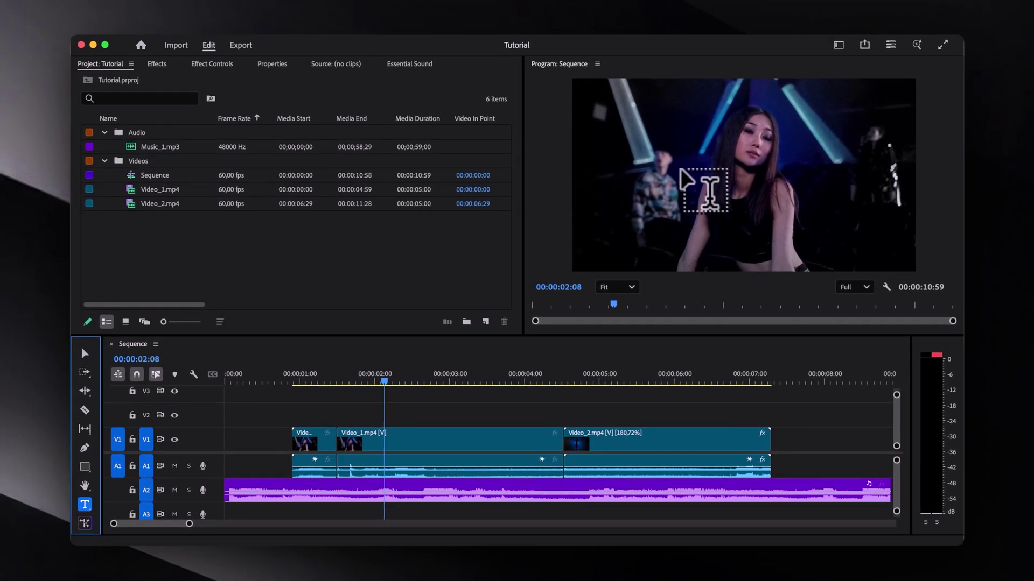
pyautogui.click(685, 165)
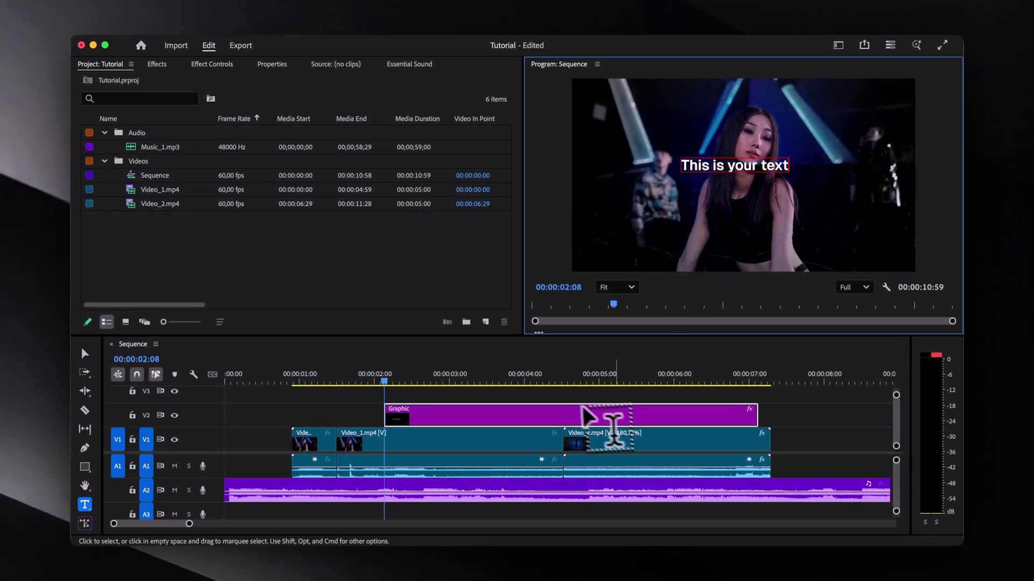
pyautogui.moveTo(760, 415); pyautogui.dragTo(518, 415)
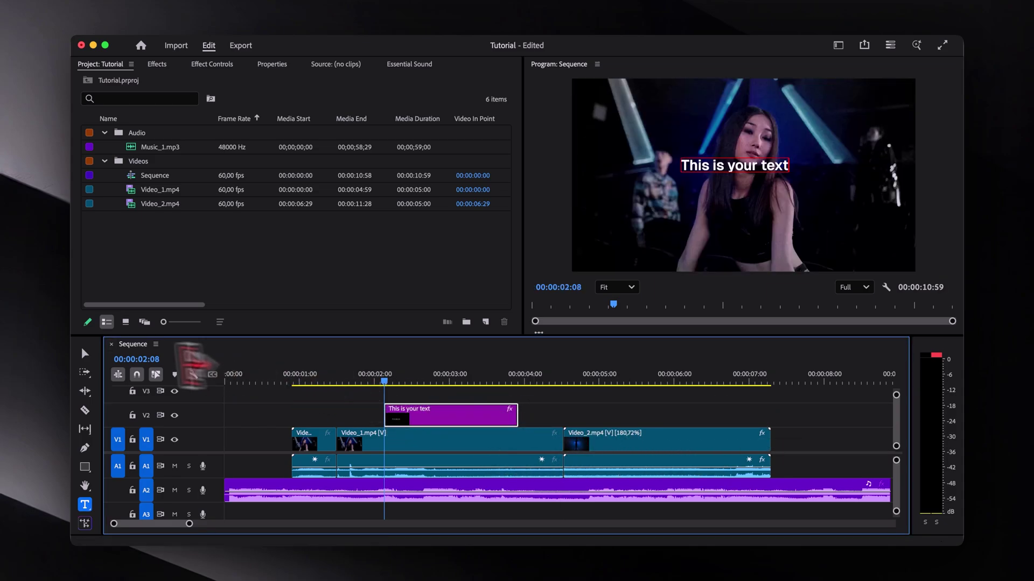
pyautogui.click(85, 354)
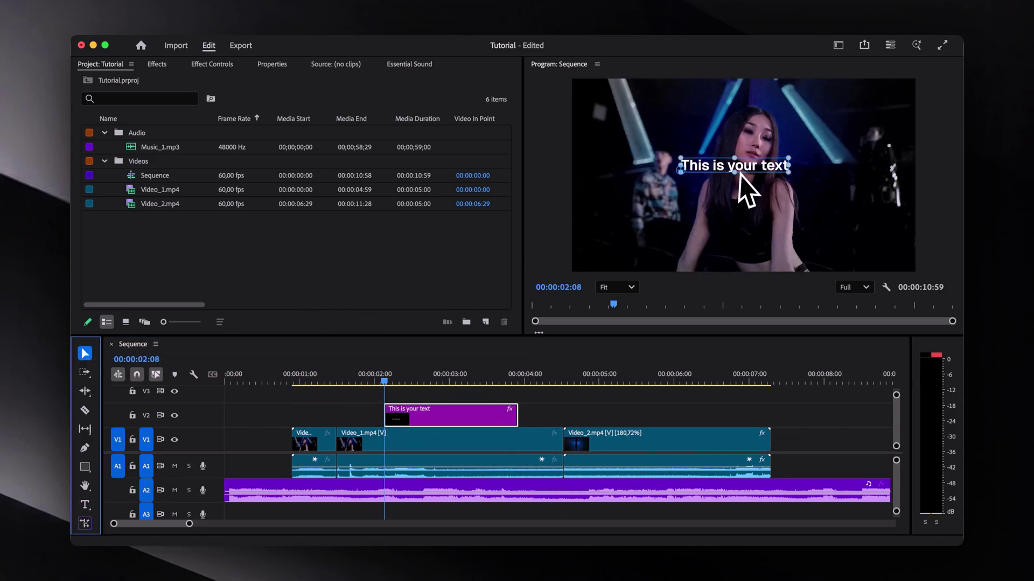
pyautogui.moveTo(726, 166); pyautogui.dragTo(743, 229)
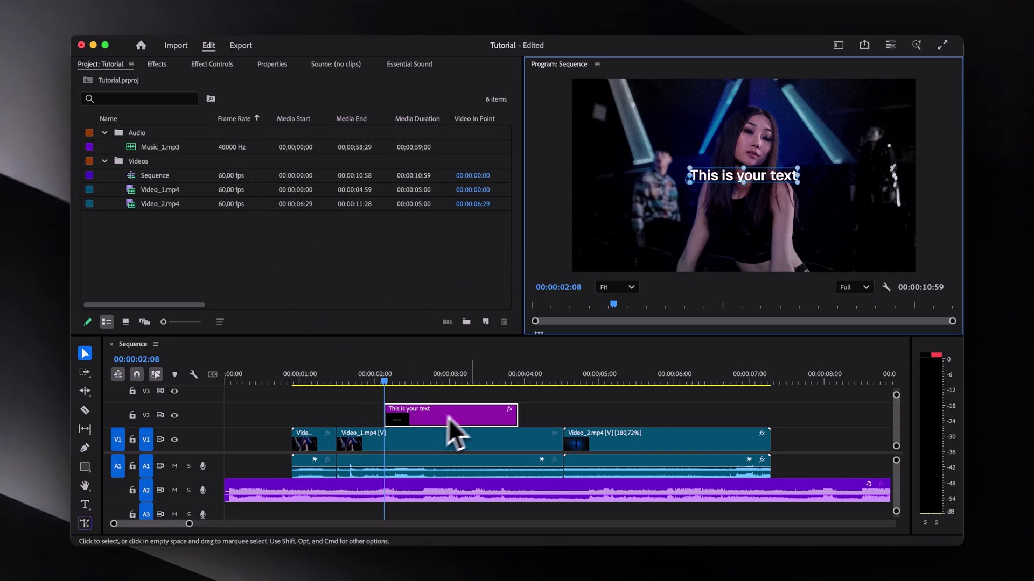
# Step: Show the title's Text settings and Appearance properties (Geist SemiBold, size 80, white fill), toggling Stroke
pyautogui.click(227, 65)
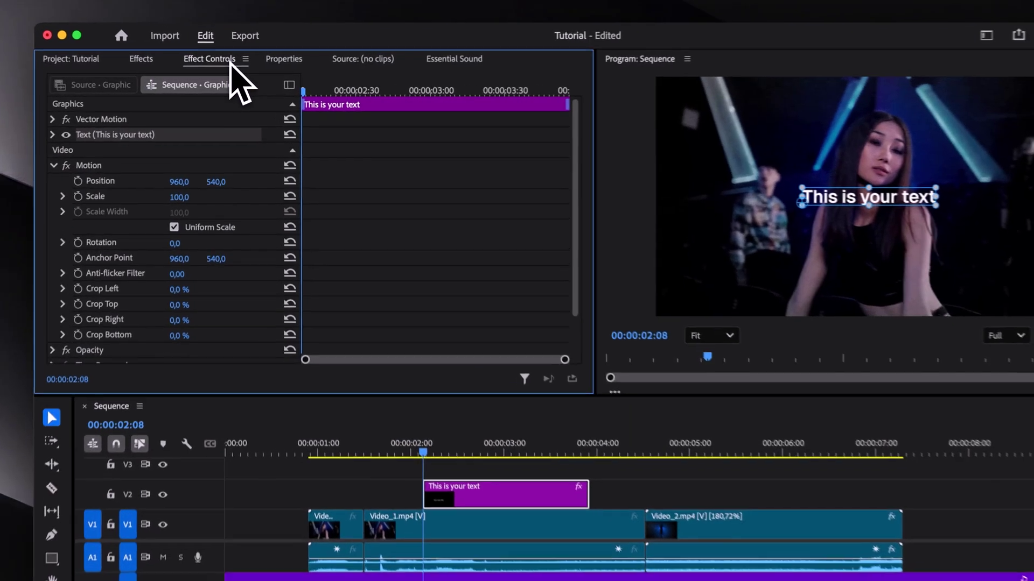
pyautogui.click(86, 125)
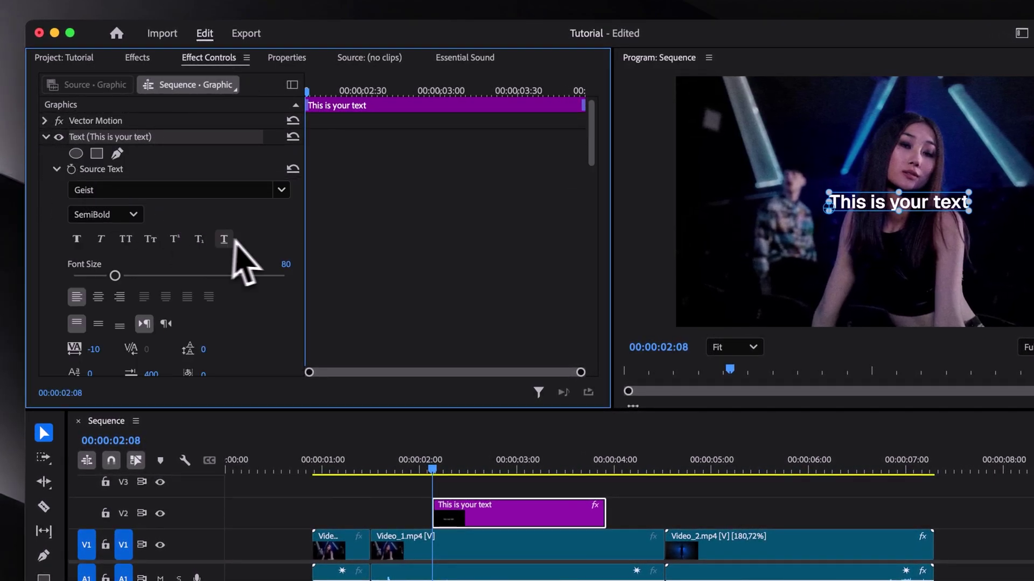
pyautogui.click(287, 58)
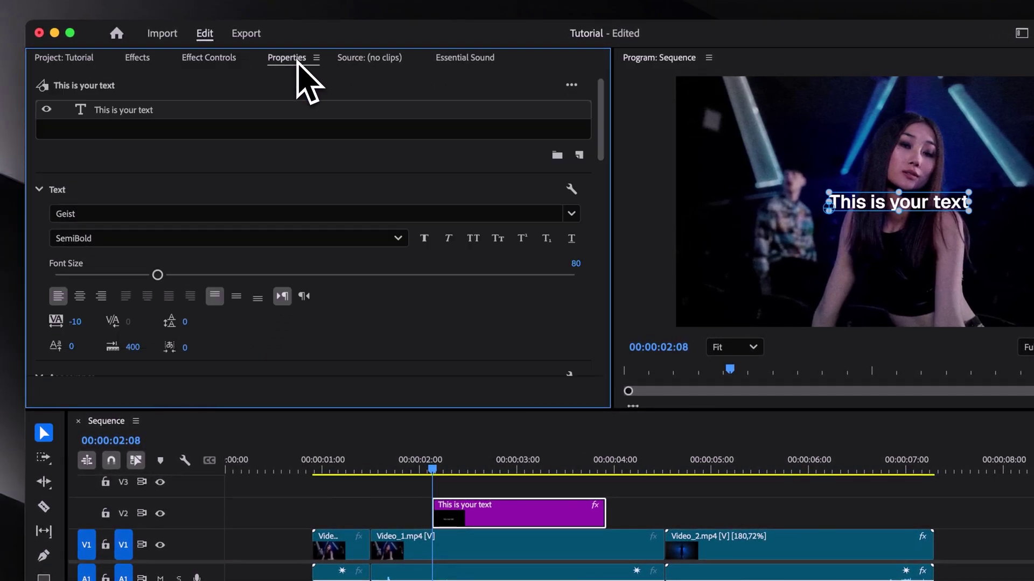
pyautogui.moveTo(605, 114); pyautogui.dragTo(605, 195)
pyautogui.scroll(3, 606, 195)
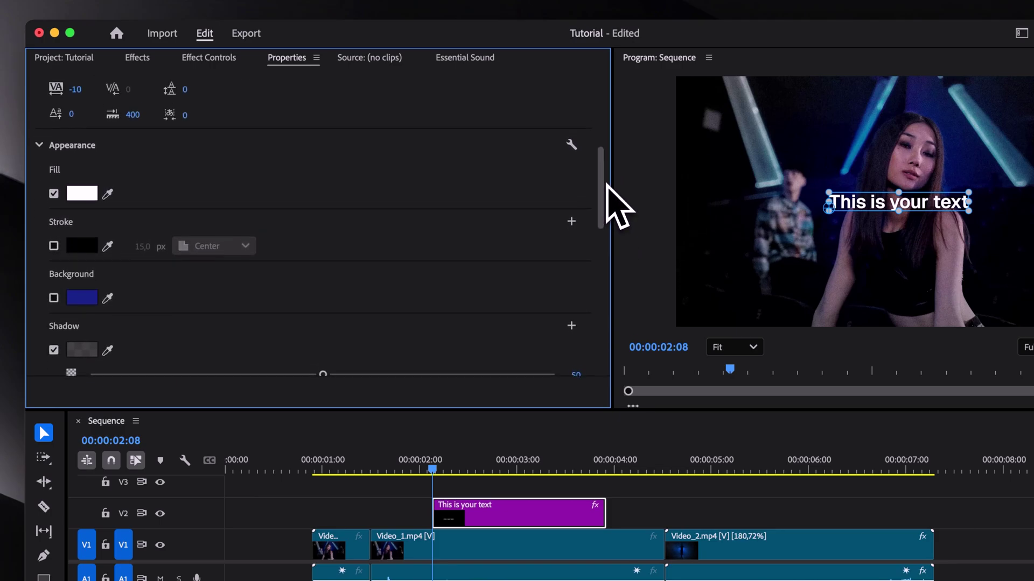
pyautogui.click(53, 280)
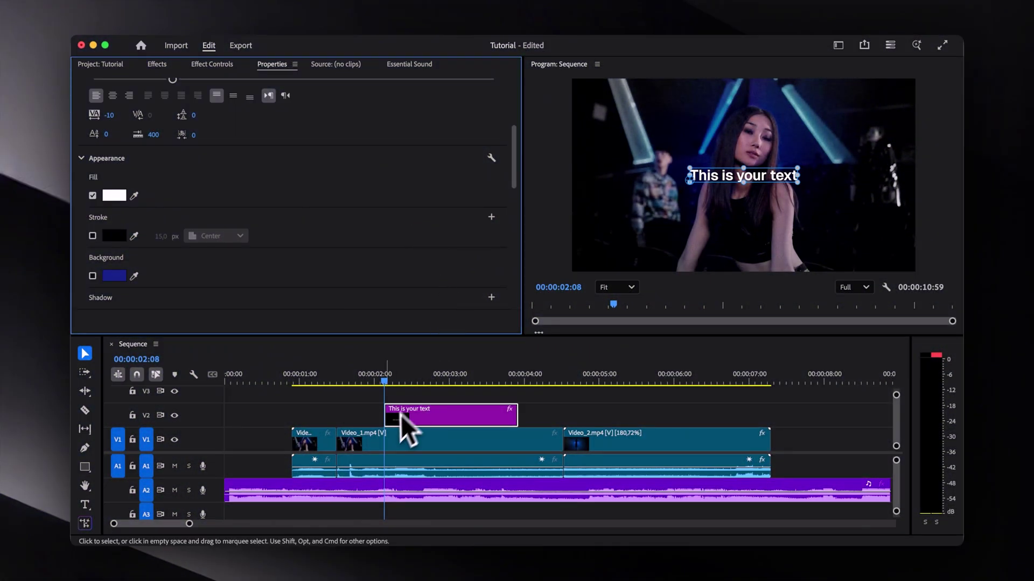
# Step: Add Cross Dissolves to both ends of the V2 title clip with Shift+D, lengthening the opening one
pyautogui.scroll(5, 371, 418)
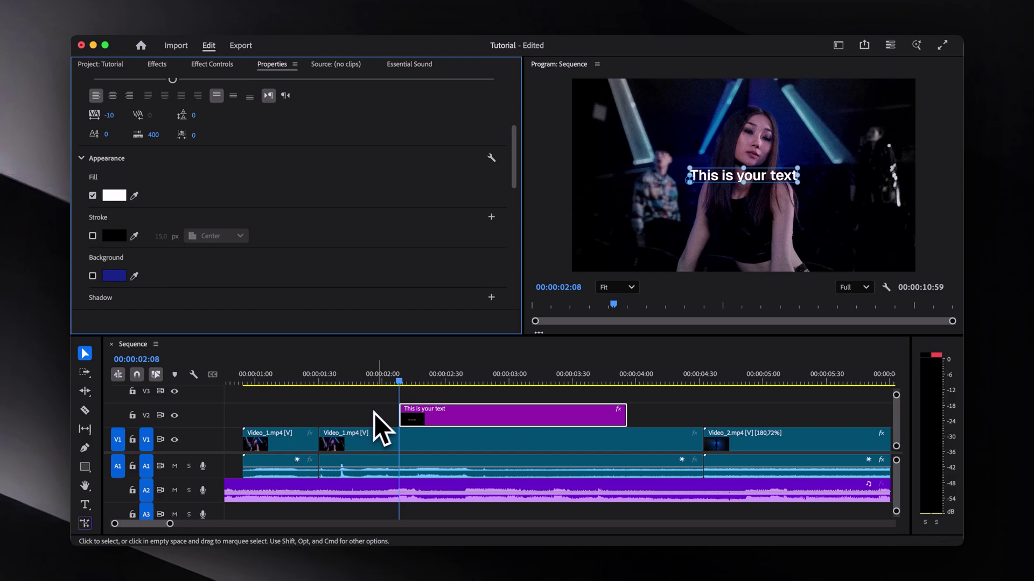
pyautogui.click(438, 415)
pyautogui.click(407, 412)
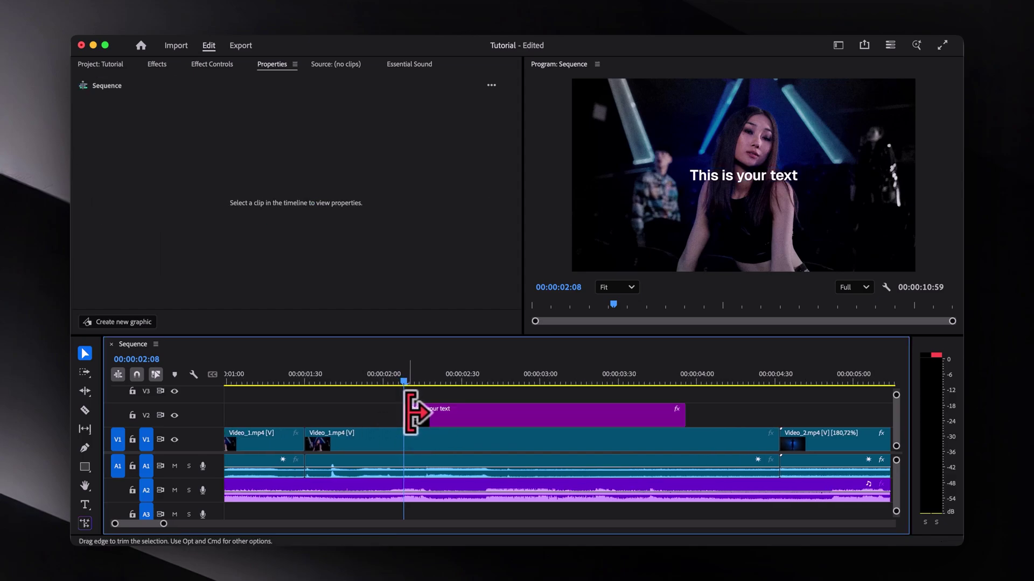
pyautogui.scroll(2, 414, 414)
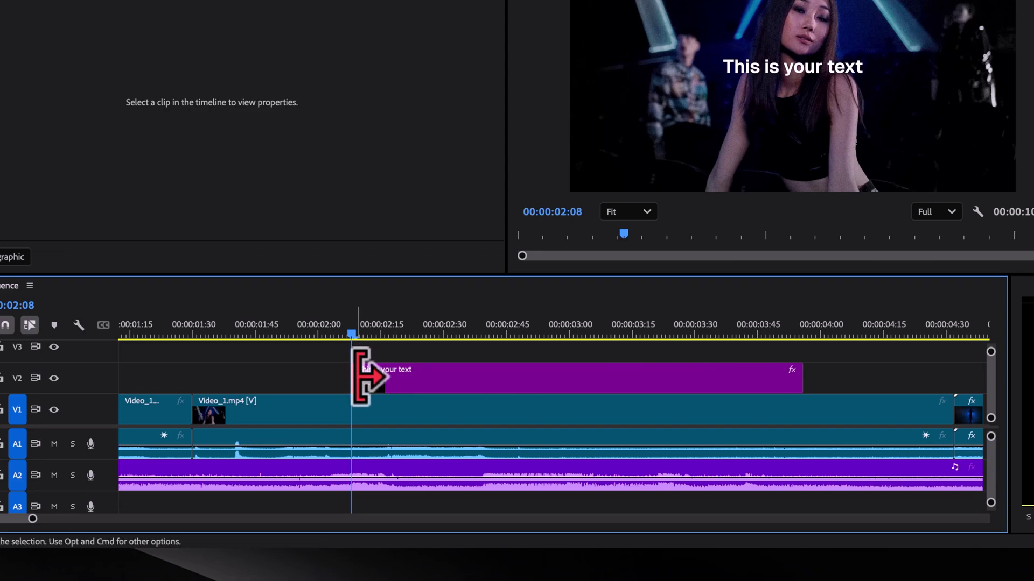
pyautogui.hotkey('shift', 'd')
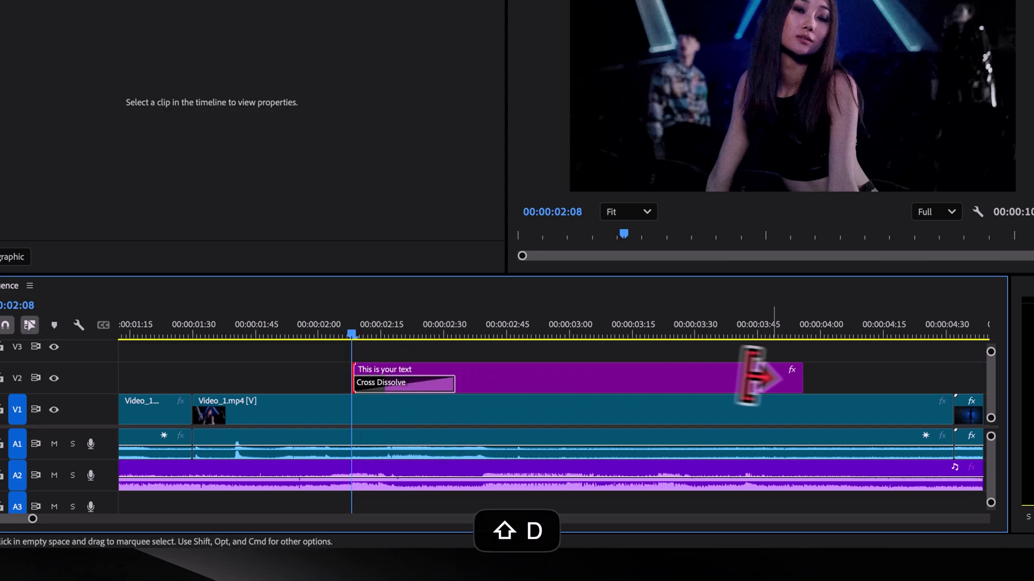
pyautogui.hotkey('shift', 'd')
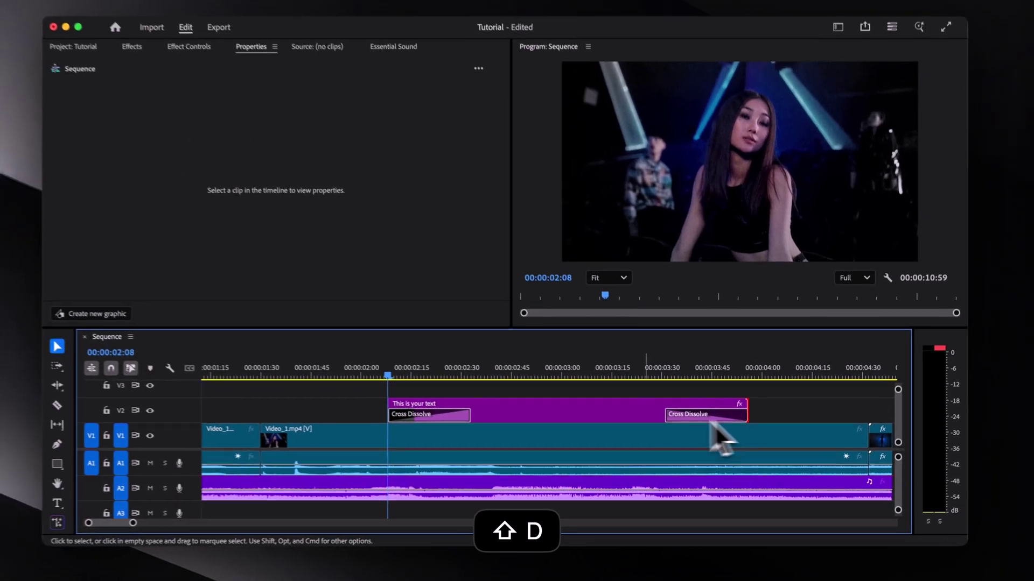
pyautogui.moveTo(470, 414); pyautogui.dragTo(563, 415)
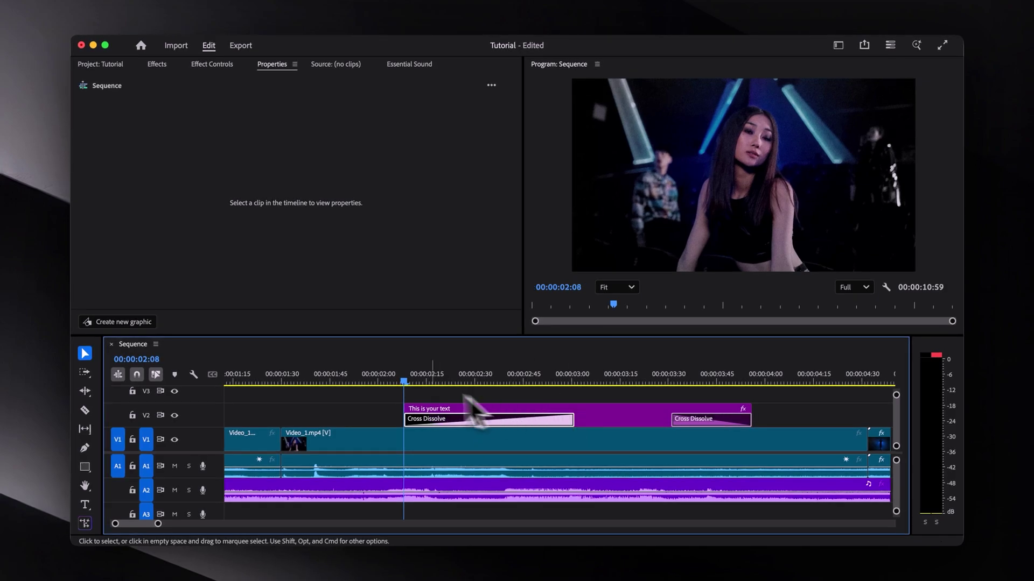
pyautogui.moveTo(409, 383); pyautogui.dragTo(596, 416)
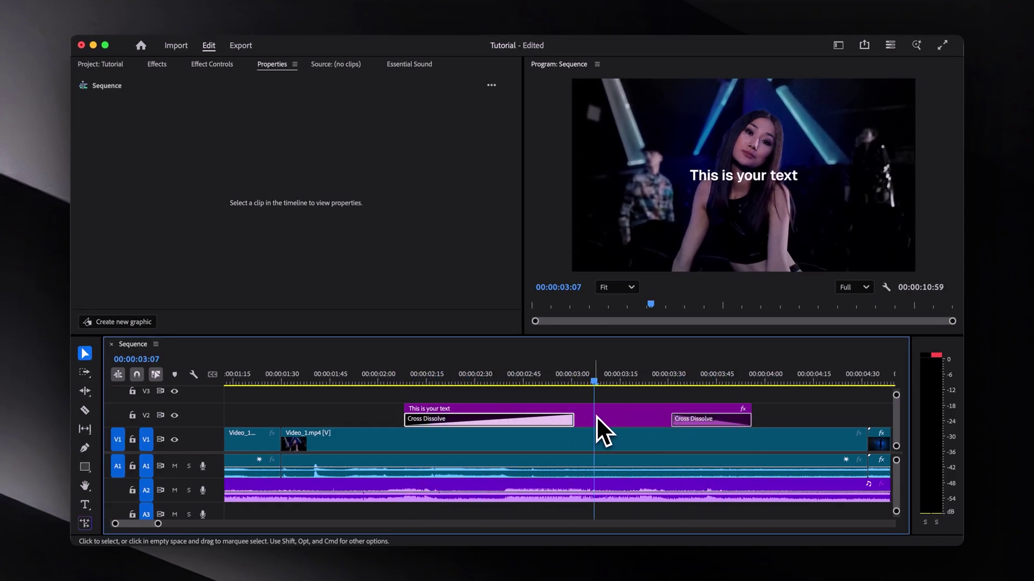
# Step: Drag Iris Box from Video Transitions > Iris onto the title's start, replacing the Cross Dissolve
pyautogui.click(596, 415)
pyautogui.click(163, 66)
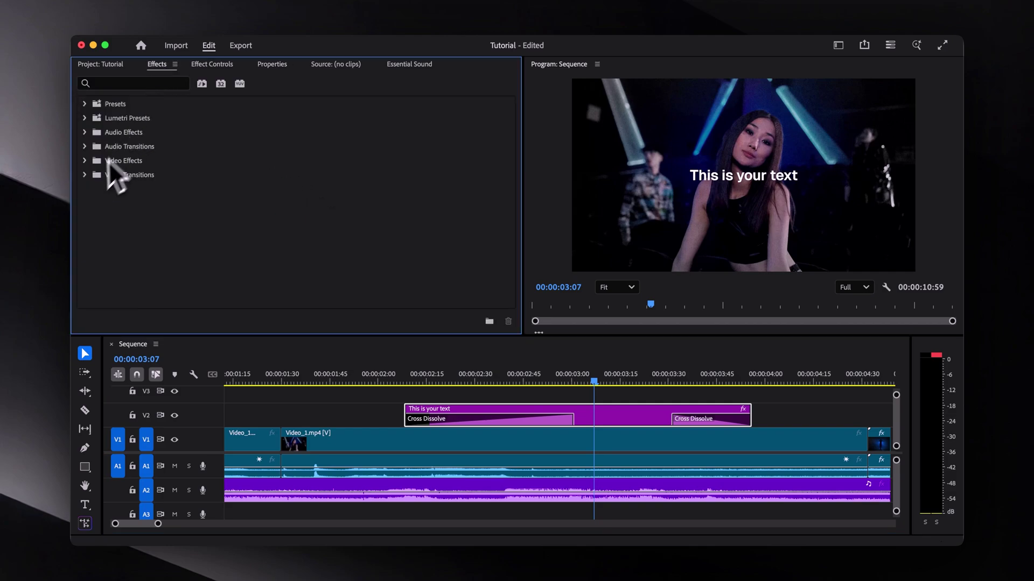
pyautogui.click(90, 203)
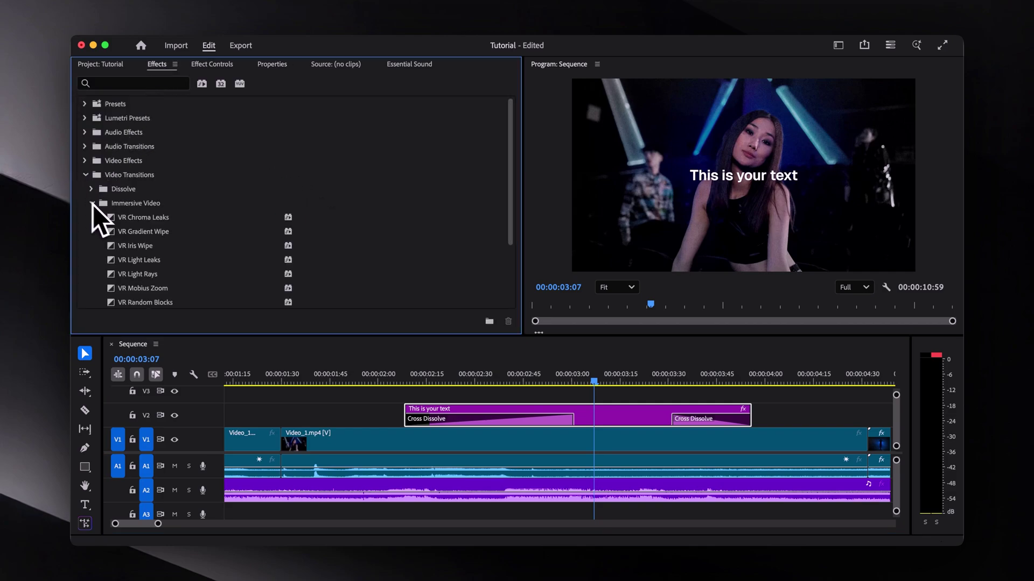
pyautogui.click(93, 204)
pyautogui.click(92, 218)
pyautogui.moveTo(129, 232); pyautogui.dragTo(473, 420)
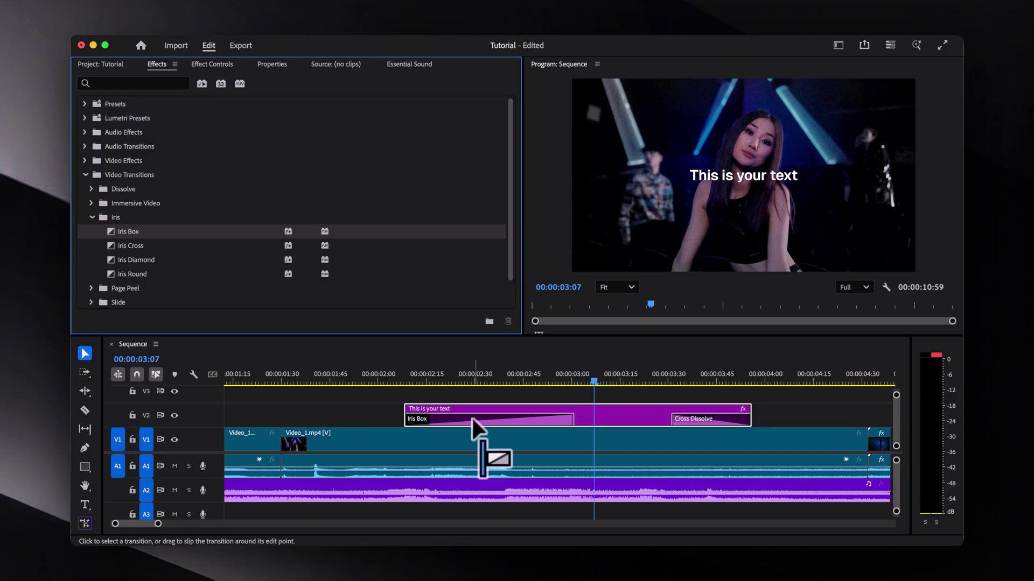
pyautogui.rightClick(136, 234)
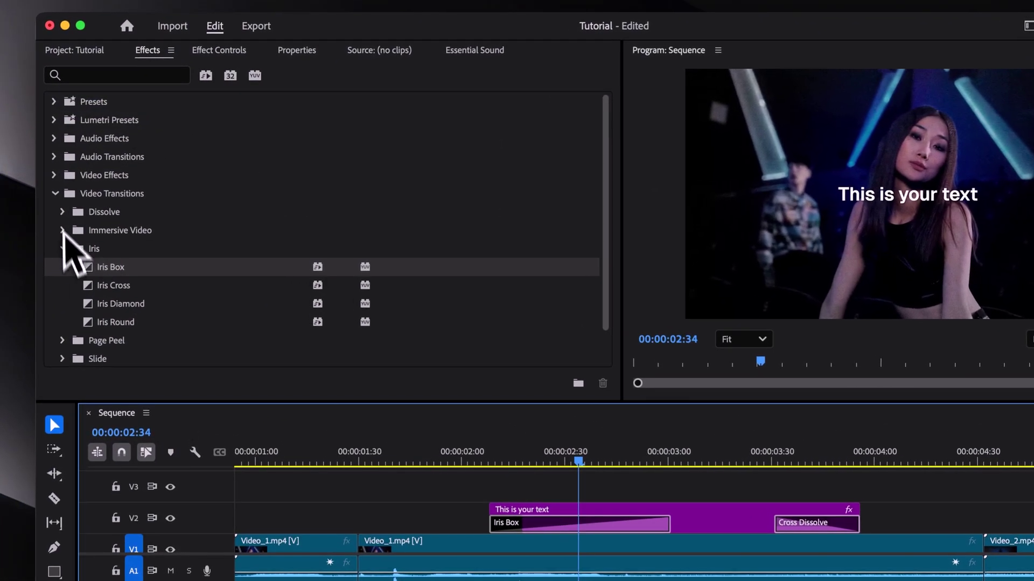
# Step: Apply Lumetri Color from Color Correction effects to the second Video_1.mp4 clip
pyautogui.click(55, 193)
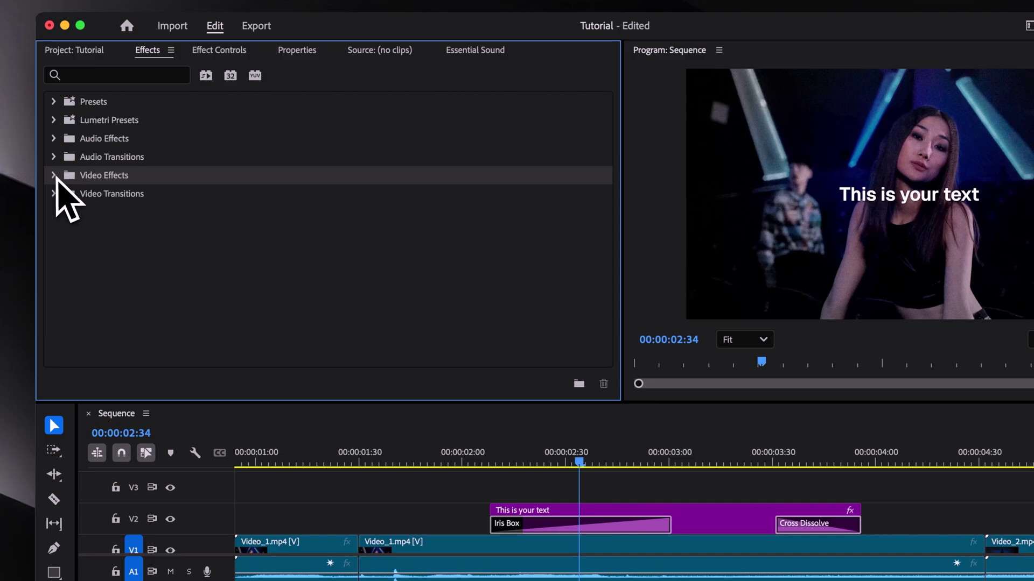
pyautogui.click(54, 176)
pyautogui.click(62, 249)
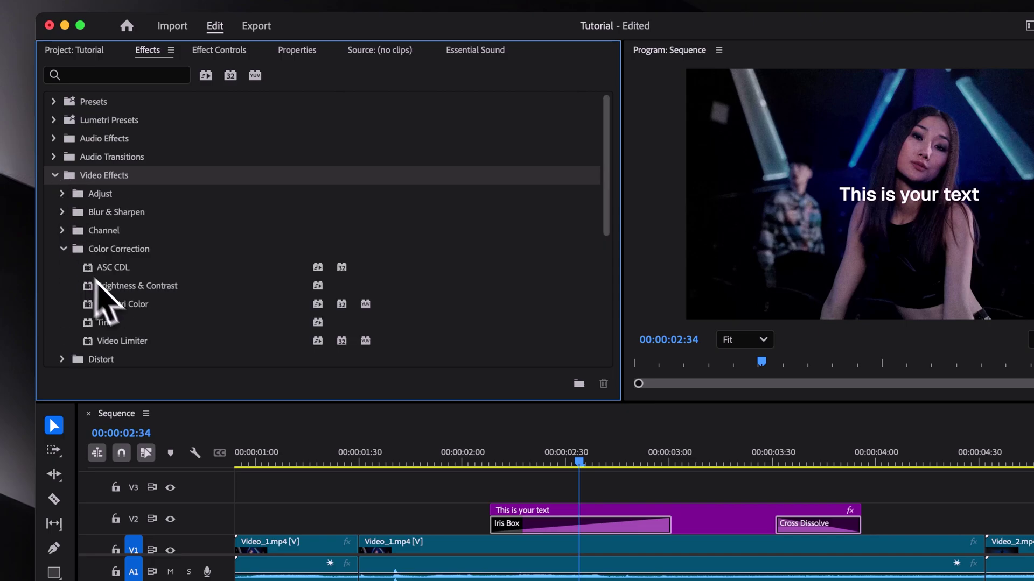
pyautogui.click(126, 305)
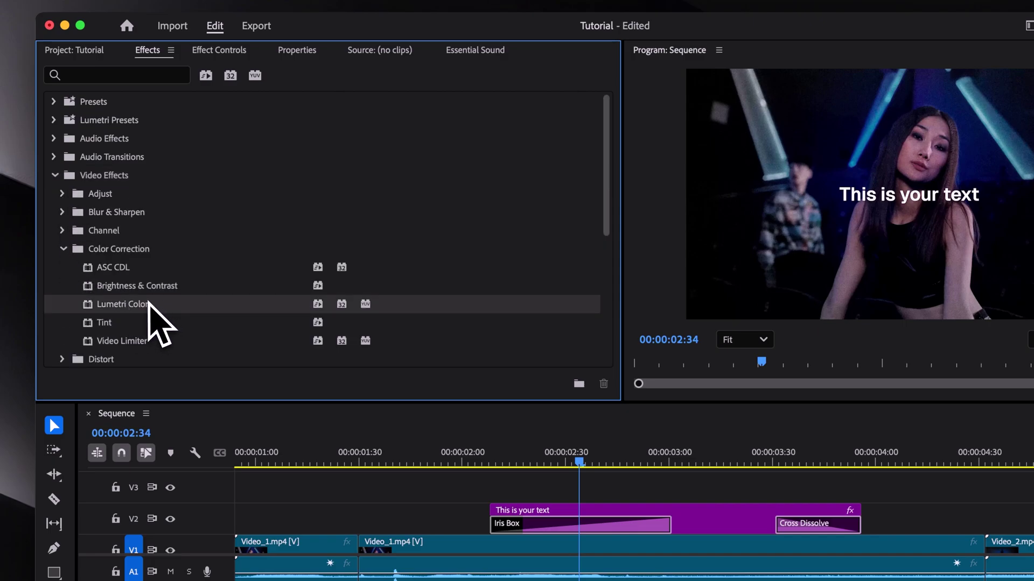
pyautogui.moveTo(142, 305); pyautogui.dragTo(526, 479)
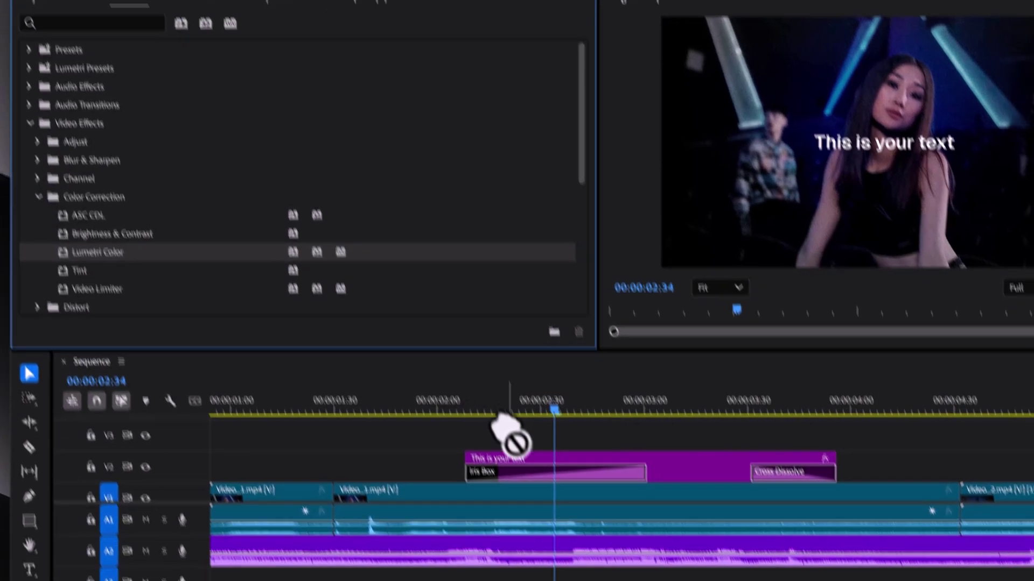
pyautogui.moveTo(503, 431); pyautogui.dragTo(482, 493)
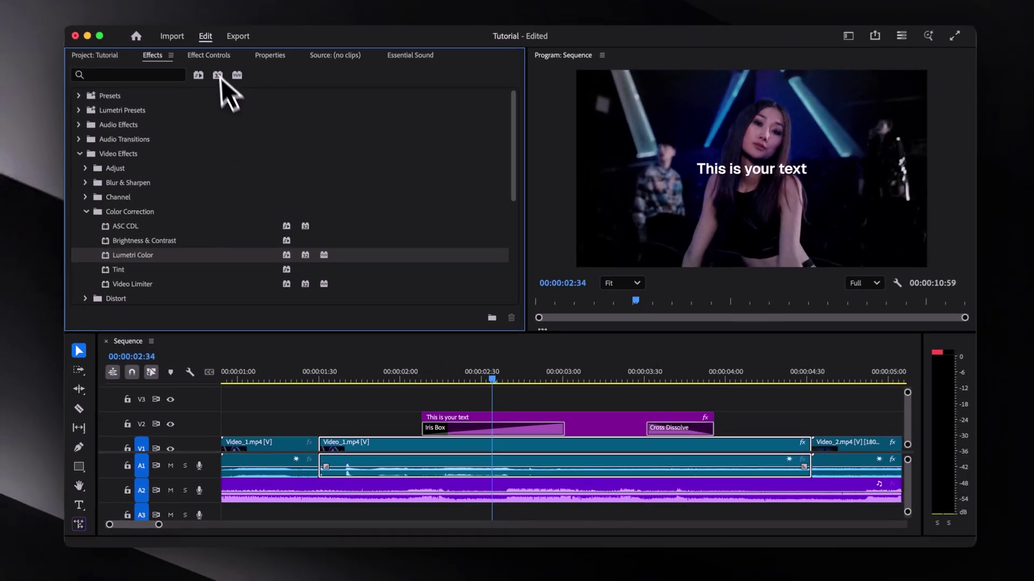
# Step: Expand Lumetri Color's Basic Correction and raise Exposure to 1,1
pyautogui.click(209, 55)
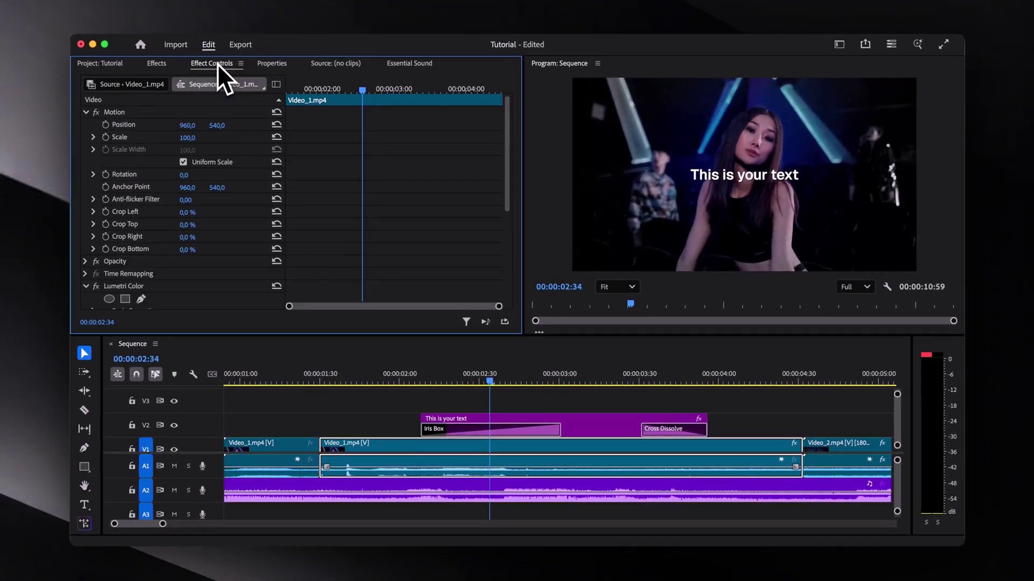
pyautogui.scroll(-5, 335, 209)
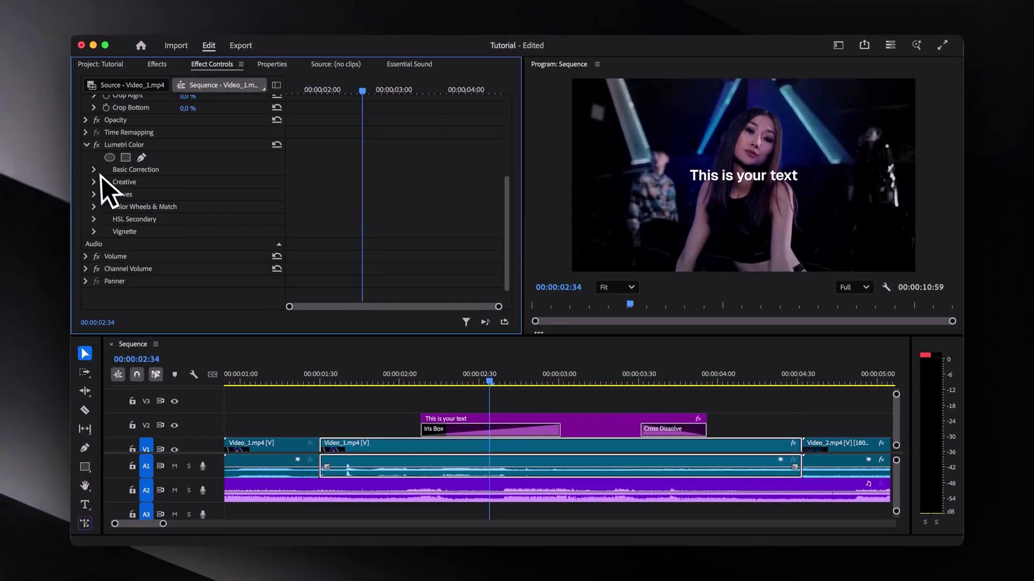
pyautogui.click(100, 172)
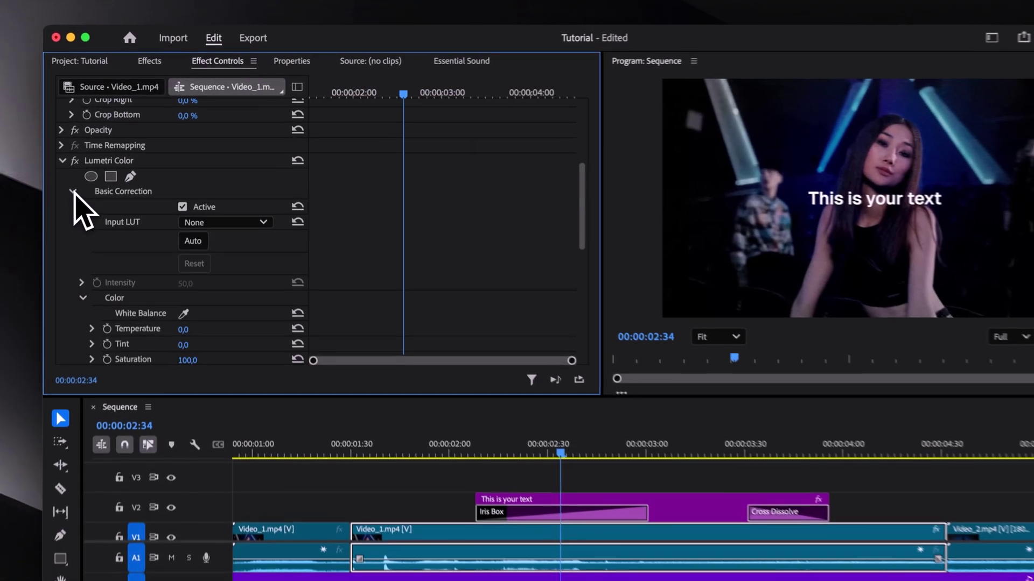
pyautogui.scroll(-2, 150, 195)
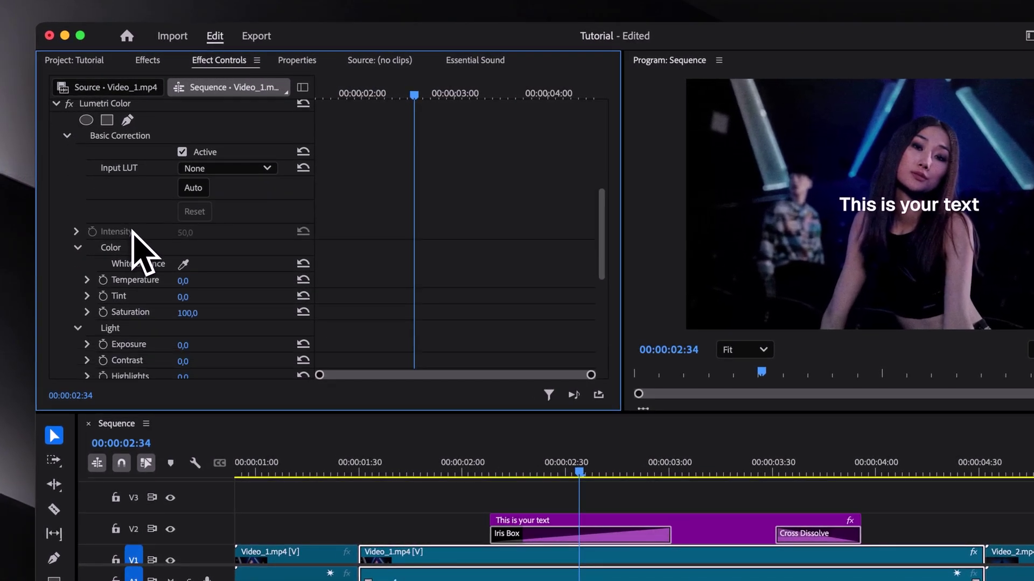
pyautogui.scroll(-4, 138, 260)
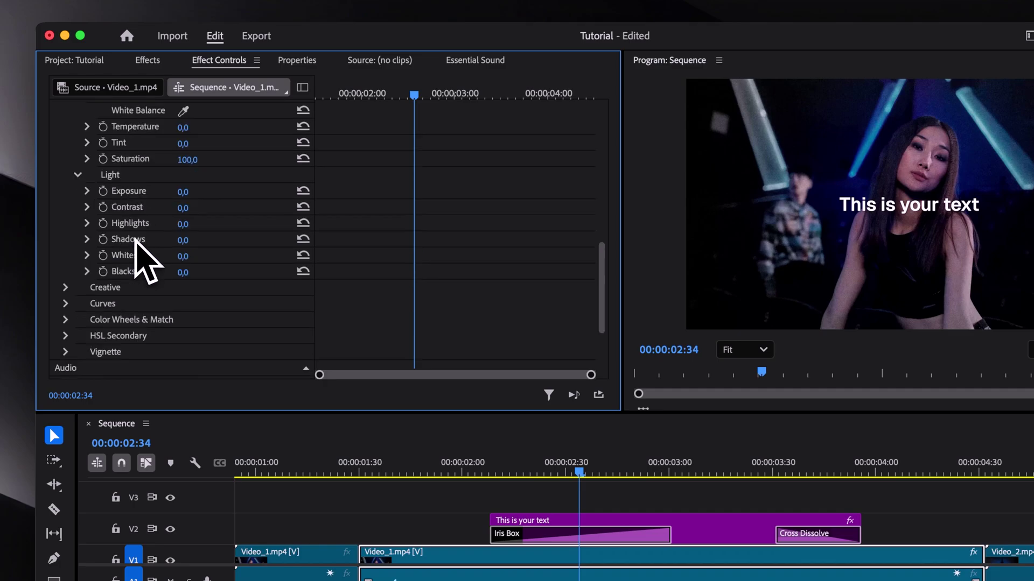
pyautogui.scroll(1, 162, 253)
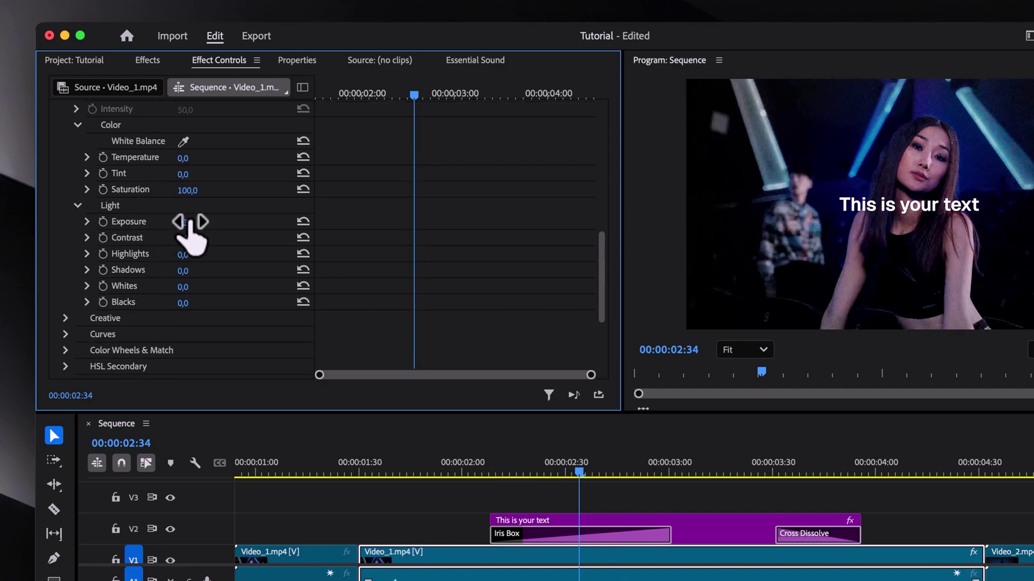
# Step: Return to the Effects list and expand the Distort effects folder
pyautogui.click(155, 61)
pyautogui.scroll(-4, 173, 180)
pyautogui.click(63, 246)
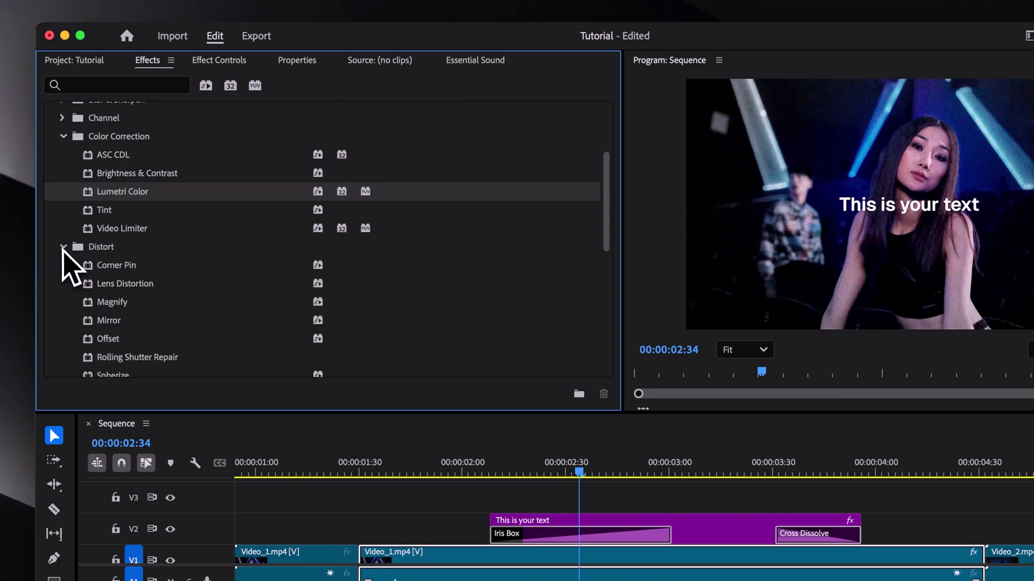
pyautogui.scroll(-1, 166, 328)
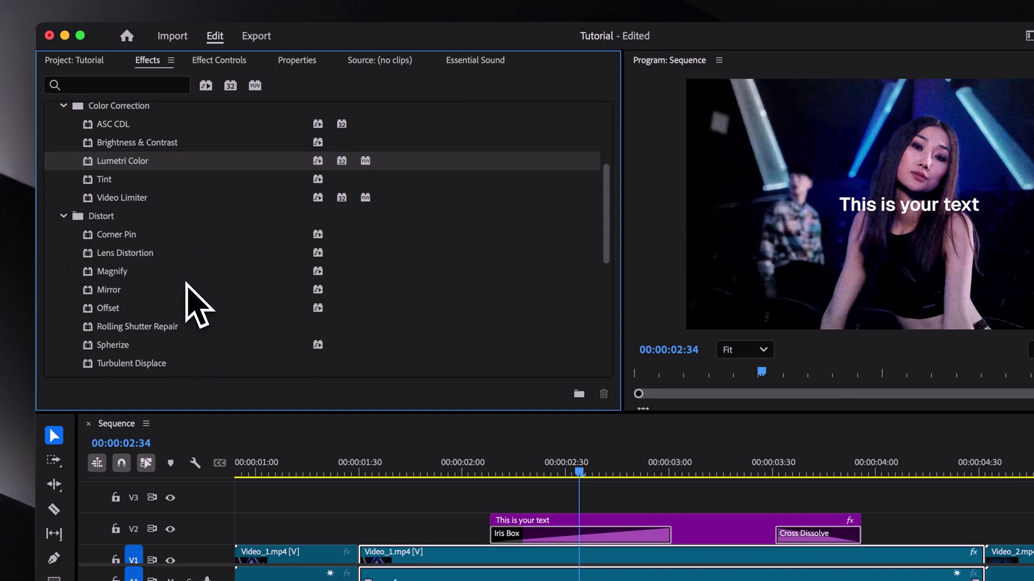
pyautogui.scroll(5, 186, 282)
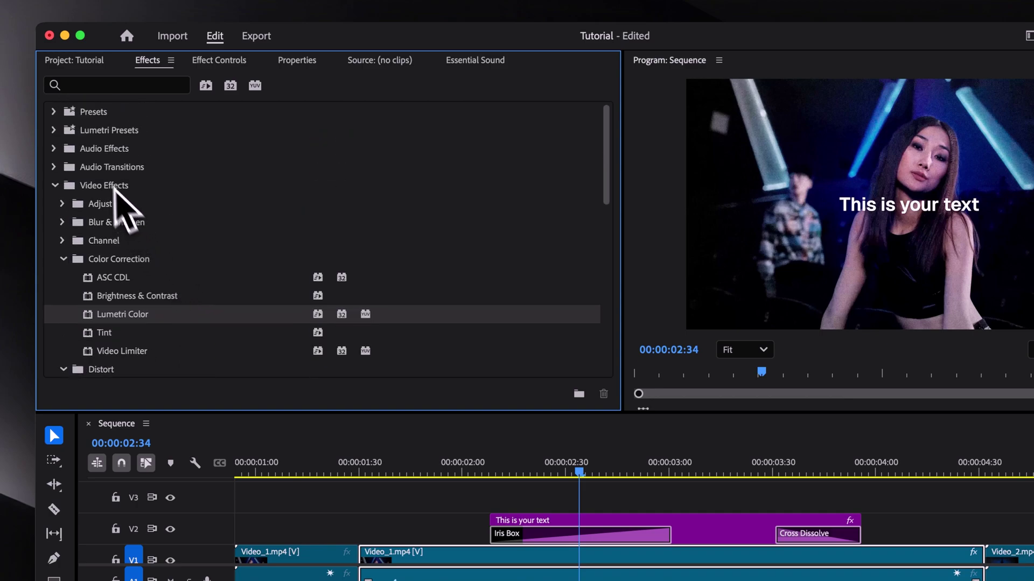
# Step: List the SKTADAS FREE PRESETS (01. Arial Base Text to 10. Transform) and select the second Video_1.mp4 clip
pyautogui.click(54, 112)
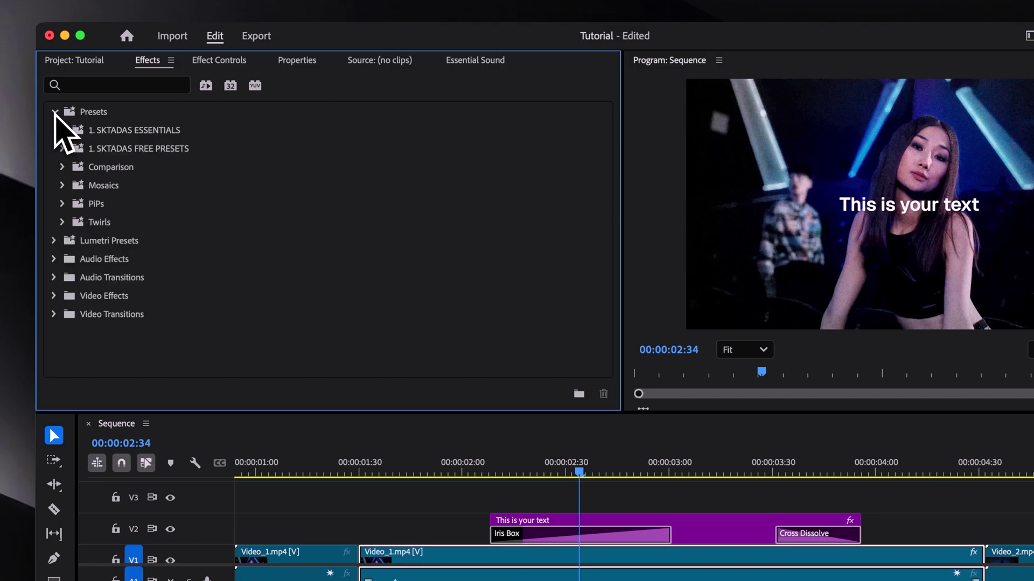
pyautogui.click(62, 148)
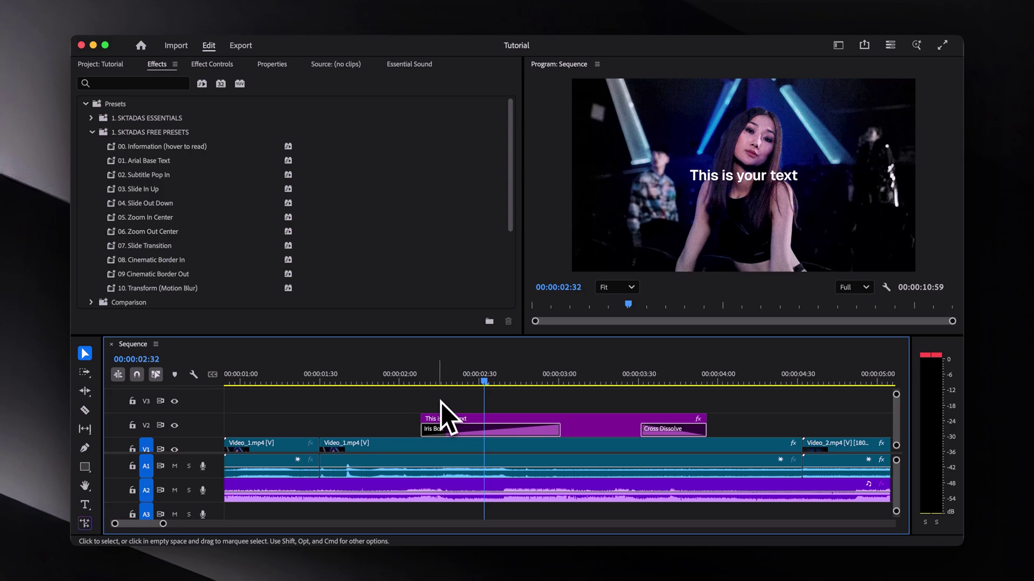
pyautogui.click(368, 447)
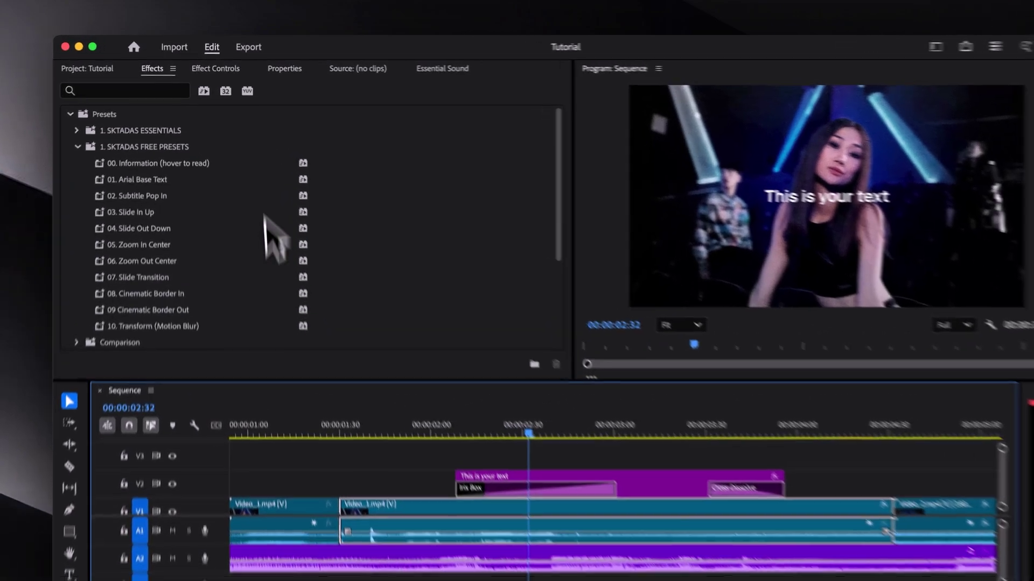
# Step: Set starting Position and Scale keyframes on the clip at 00:00:01:41
pyautogui.click(211, 64)
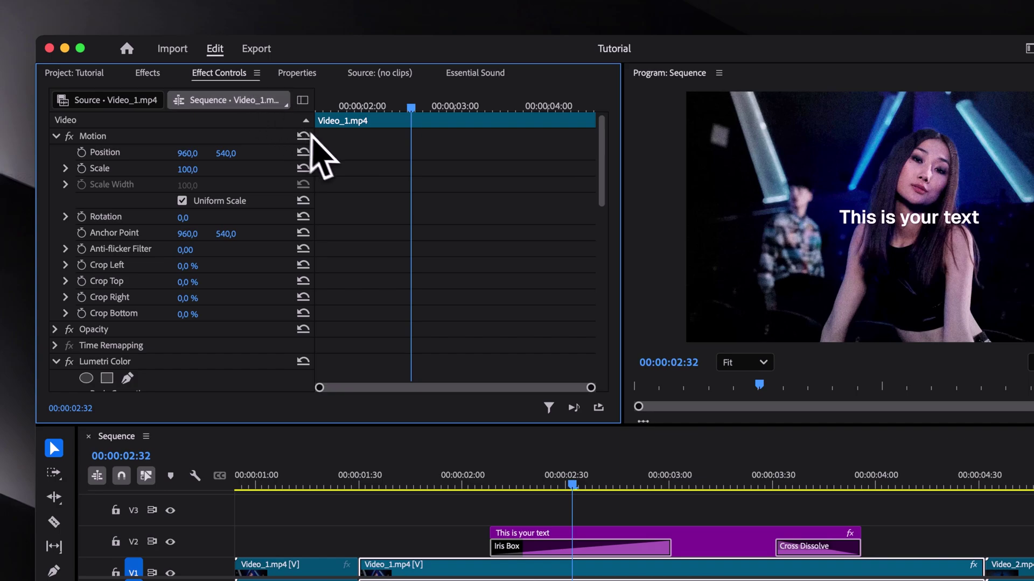
pyautogui.moveTo(411, 110); pyautogui.dragTo(321, 139)
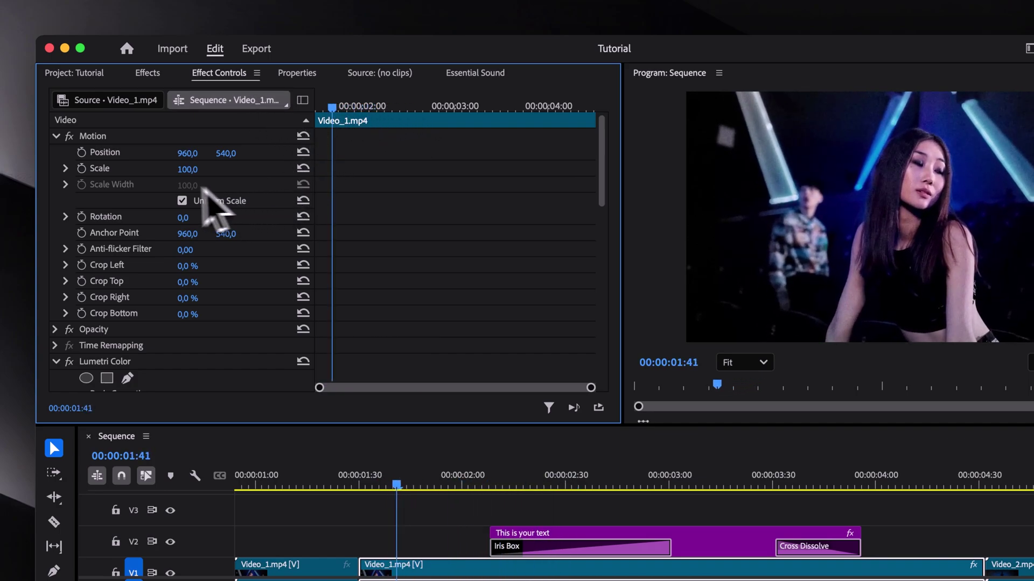
pyautogui.click(82, 153)
pyautogui.click(81, 169)
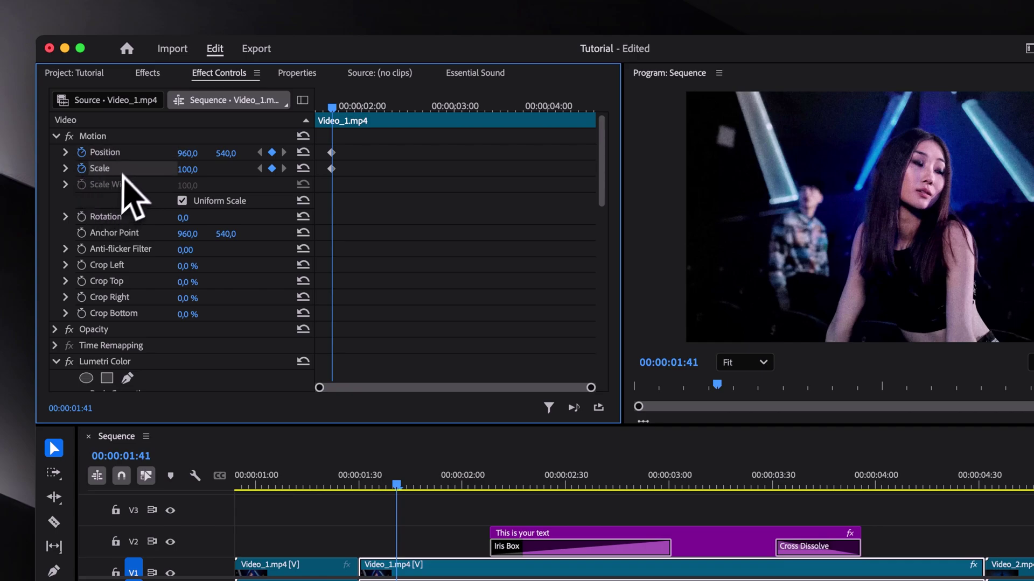
# Step: At 00:00:02:06, zoom the clip to Scale 159 with Position 910/755
pyautogui.moveTo(335, 112); pyautogui.dragTo(384, 135)
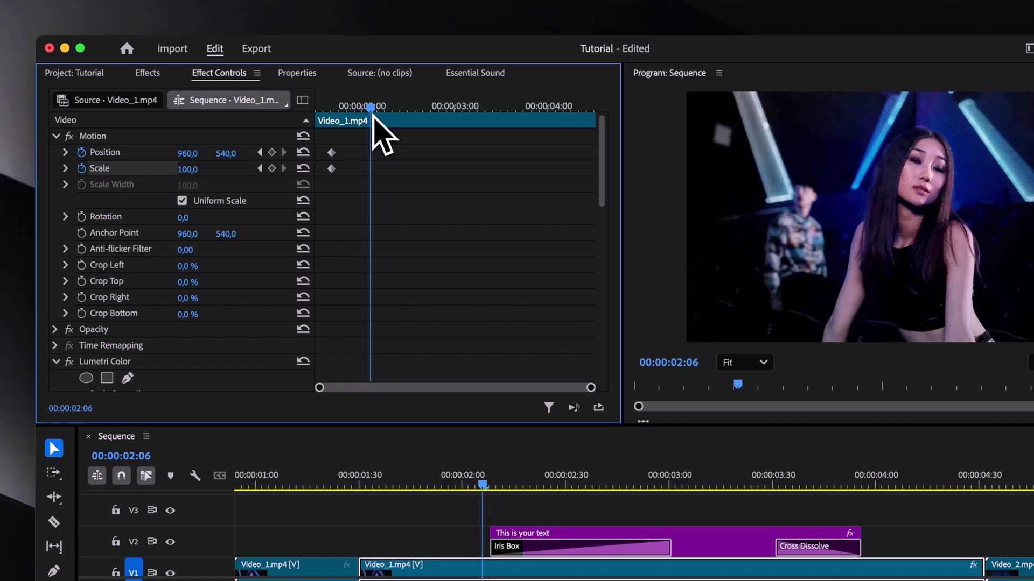
pyautogui.moveTo(187, 170)
pyautogui.mouseDown()
pyautogui.moveTo(225, 154)
pyautogui.moveTo(191, 155)
pyautogui.mouseUp()
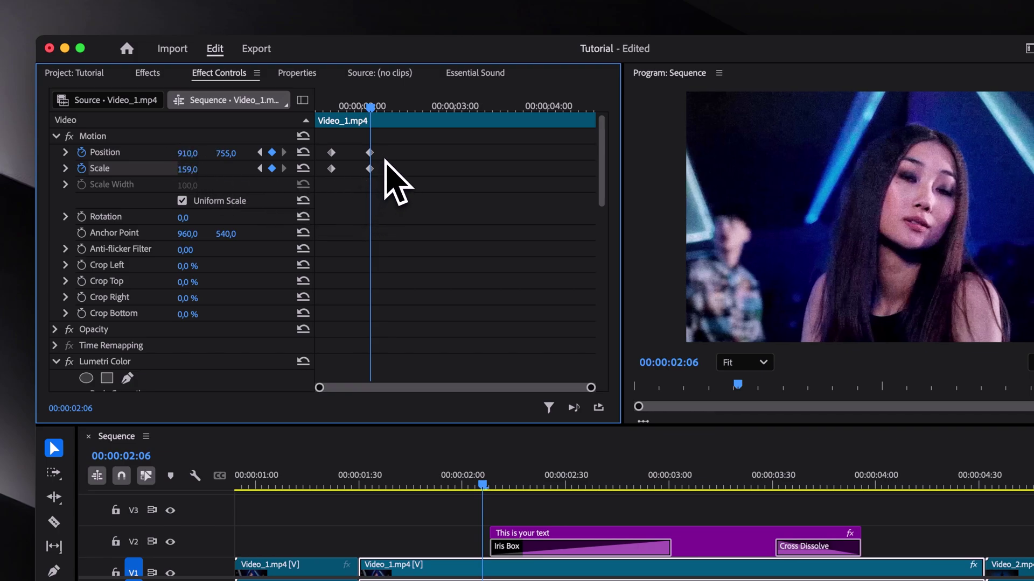
pyautogui.moveTo(371, 108); pyautogui.dragTo(476, 128)
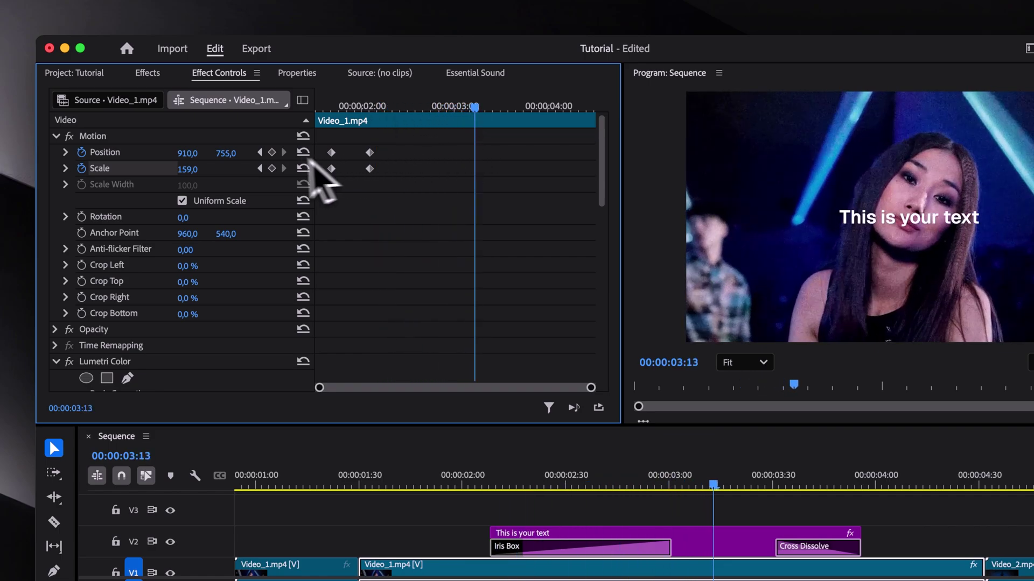
# Step: Hold the zoom with keyframes at 00:00:03:13, then reset to Scale 100, Position 960/540 at 00:00:03:46
pyautogui.click(272, 152)
pyautogui.click(272, 169)
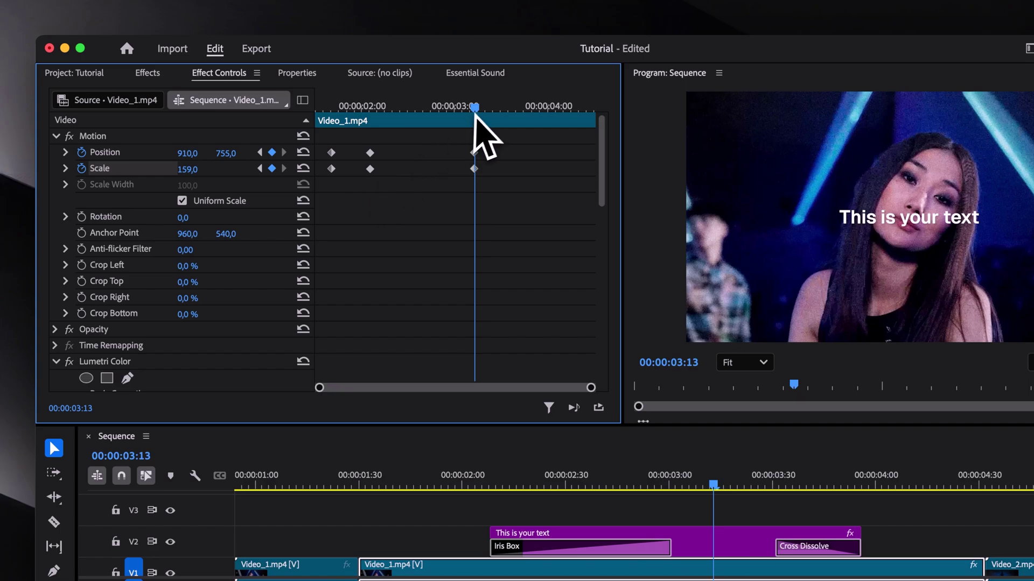
pyautogui.moveTo(475, 116); pyautogui.dragTo(529, 116)
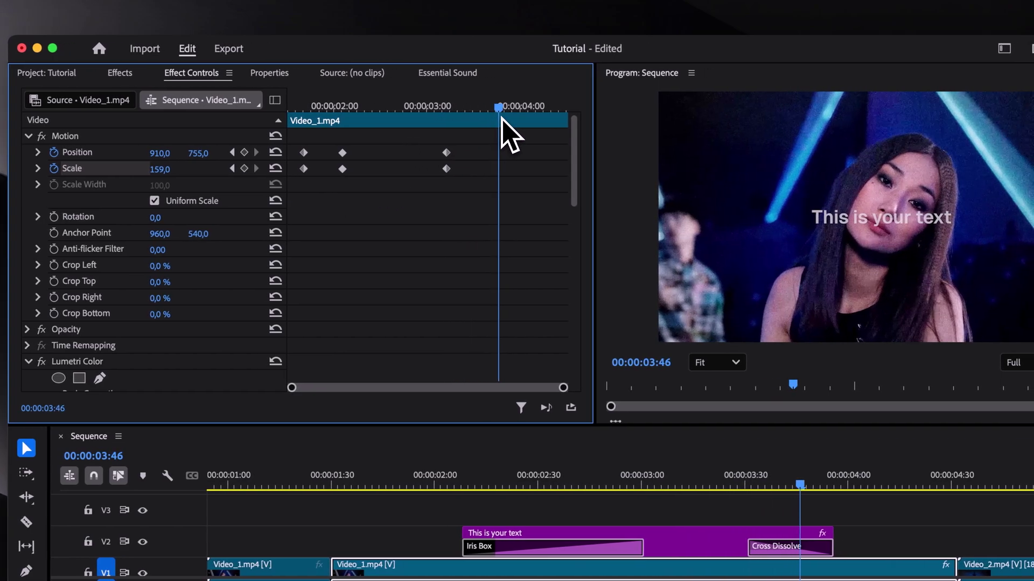
pyautogui.click(275, 154)
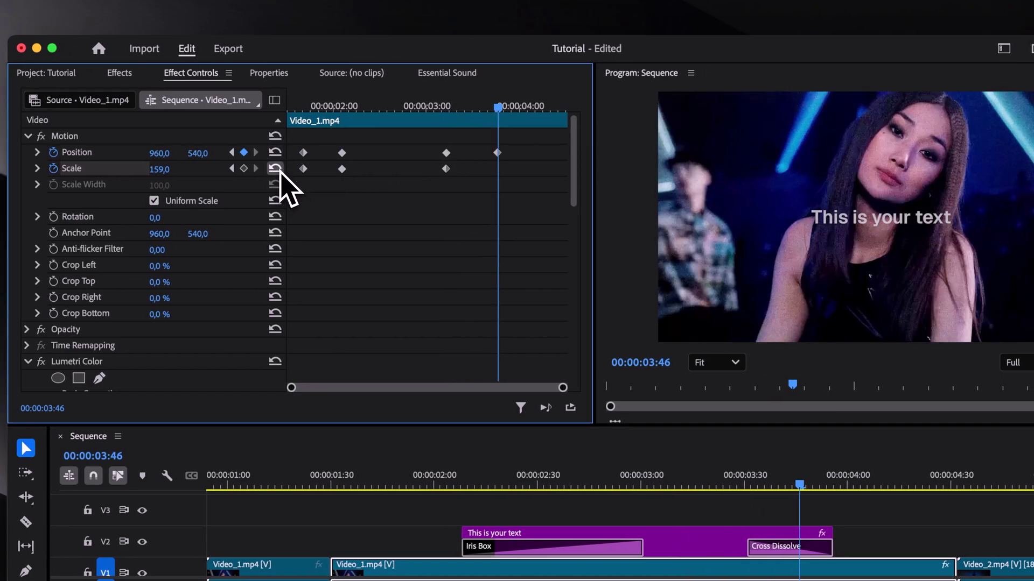
pyautogui.click(276, 168)
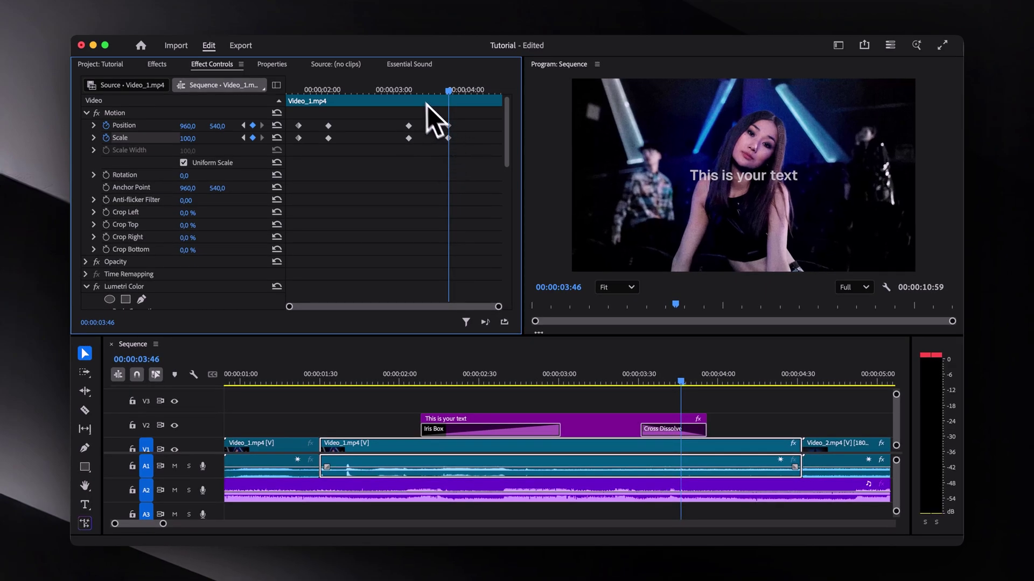
# Step: Play back the zoom animation from 00:00:02:15
pyautogui.moveTo(426, 103); pyautogui.dragTo(340, 106)
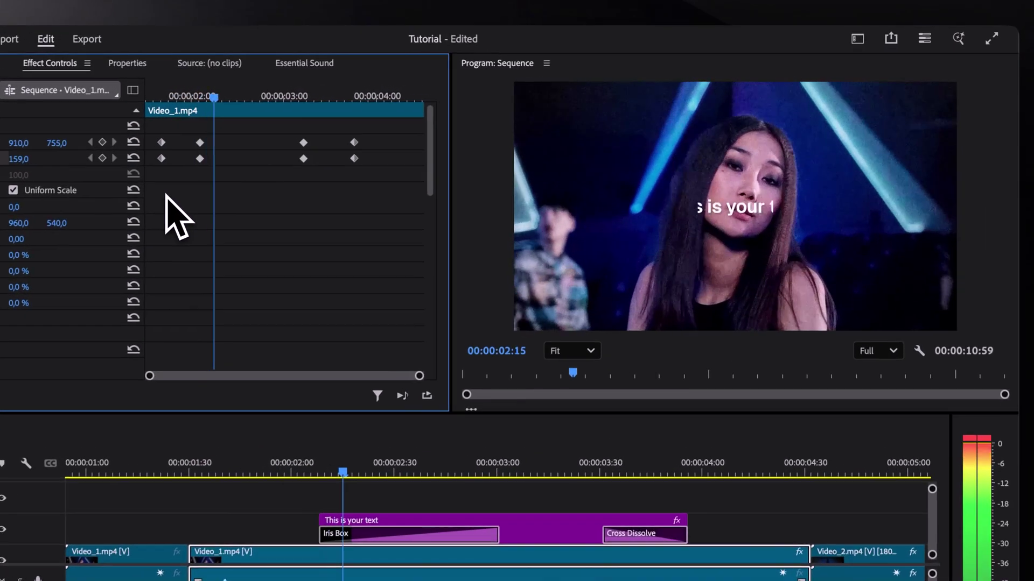
pyautogui.press('space')
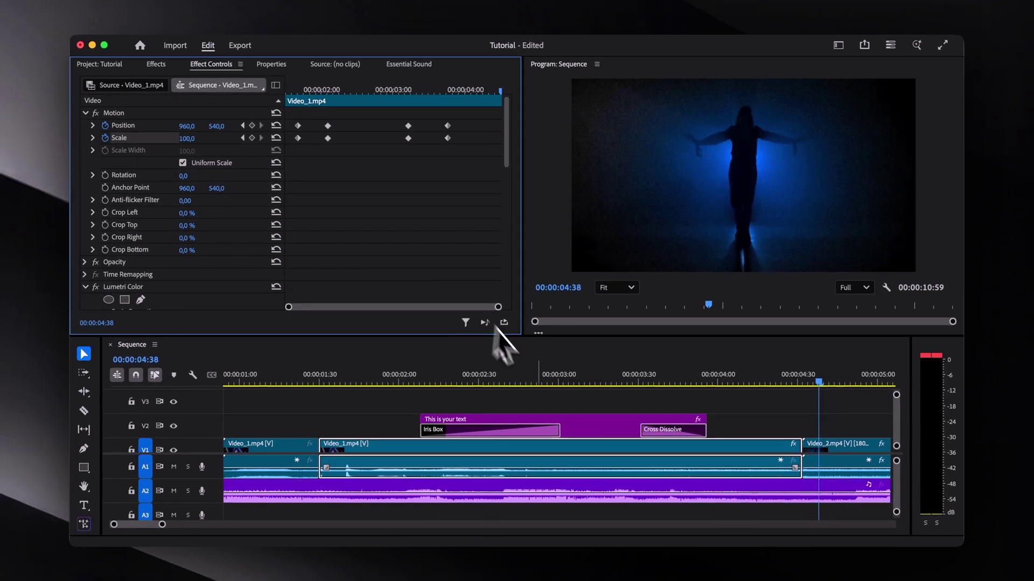
pyautogui.click(601, 476)
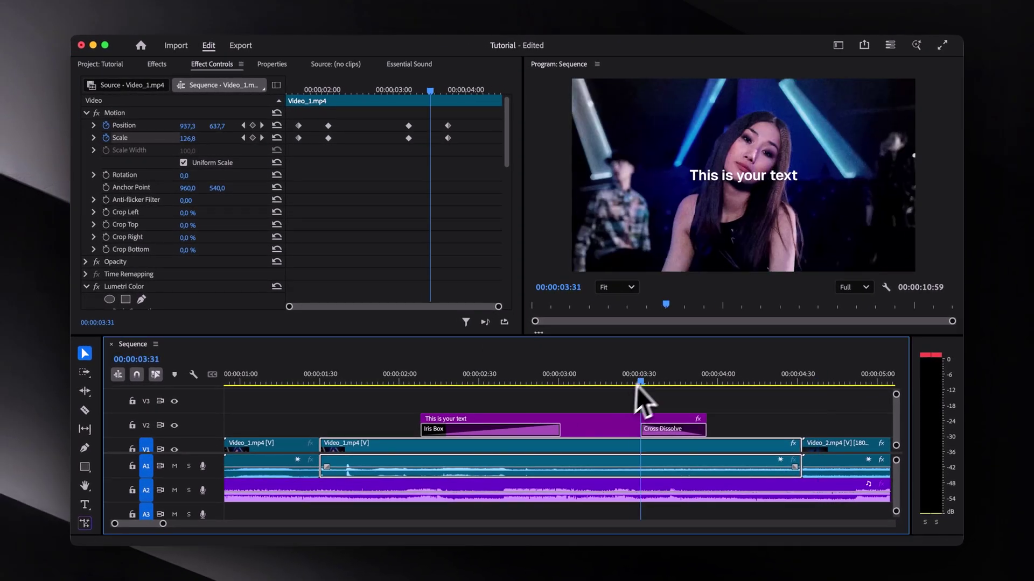
# Step: Show Essential Sound for Video_1.mp4's audio, tagged SFX with Clip Volume 0,0 dB
pyautogui.moveTo(636, 386); pyautogui.dragTo(462, 387)
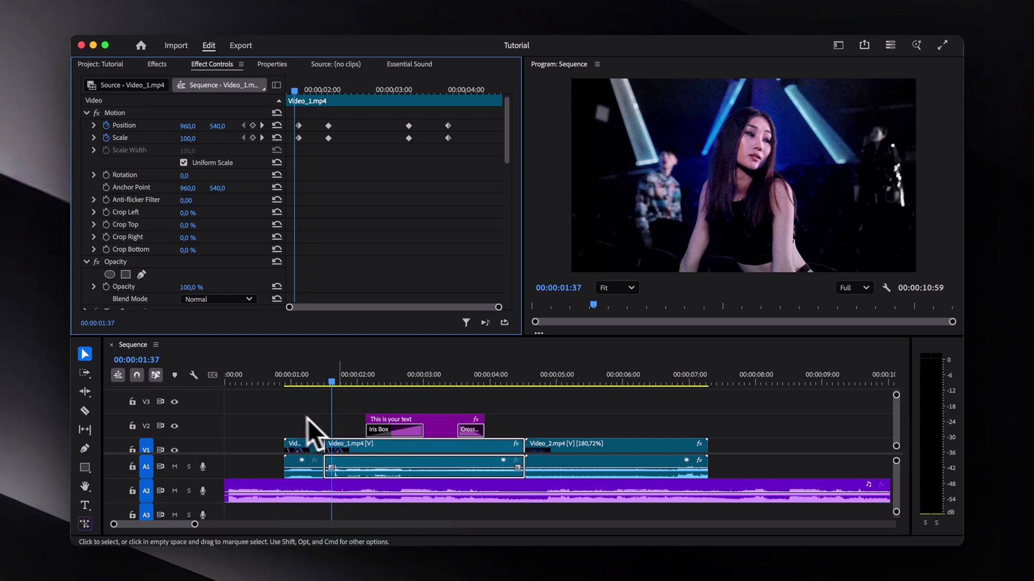
pyautogui.click(416, 67)
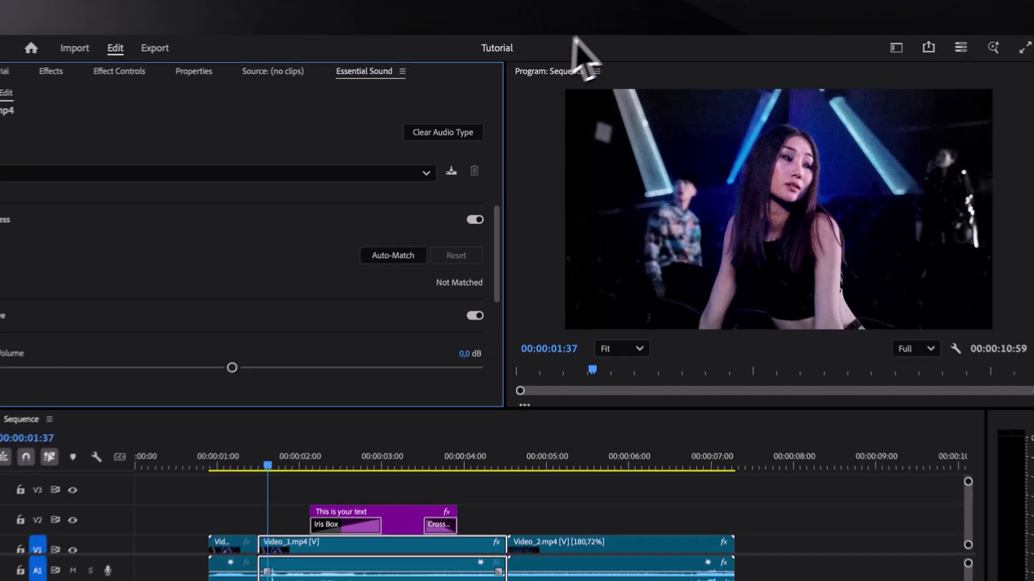
pyautogui.click(595, 33)
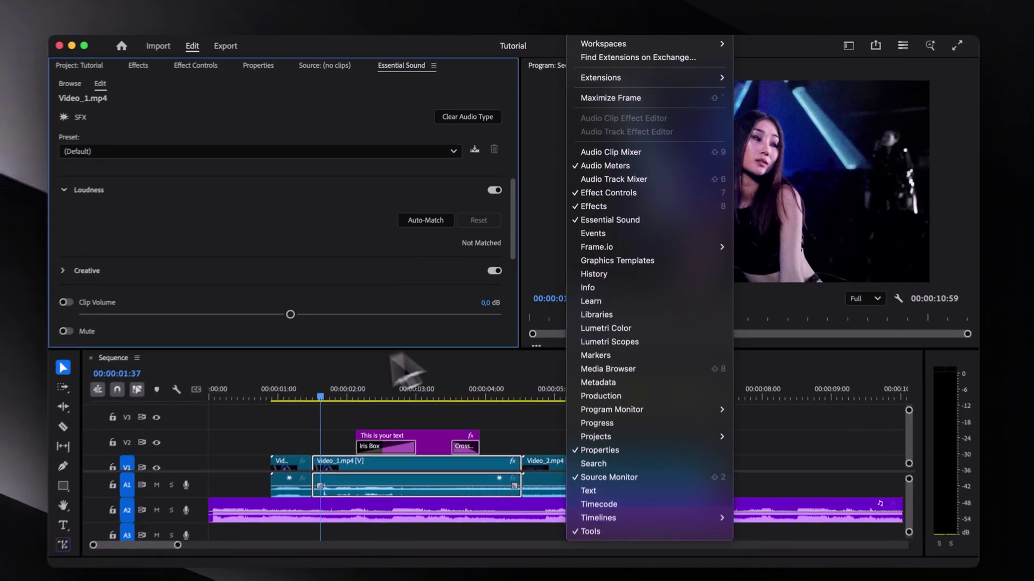
pyautogui.click(673, 266)
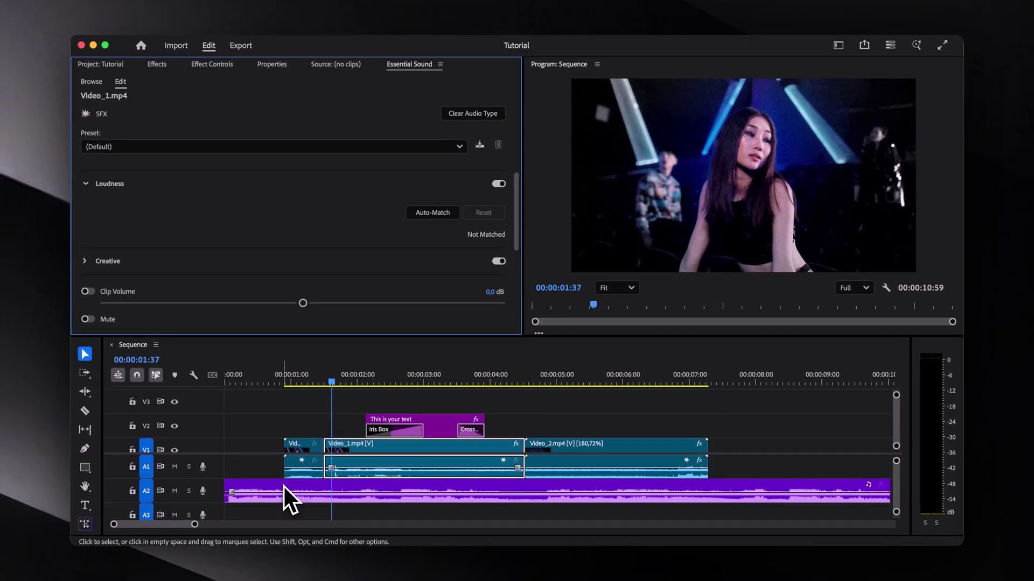
# Step: Auto-match Music_1.mp3 on A2 to -25 LUFS and drag its Clip Volume down to -2 dB
pyautogui.click(285, 491)
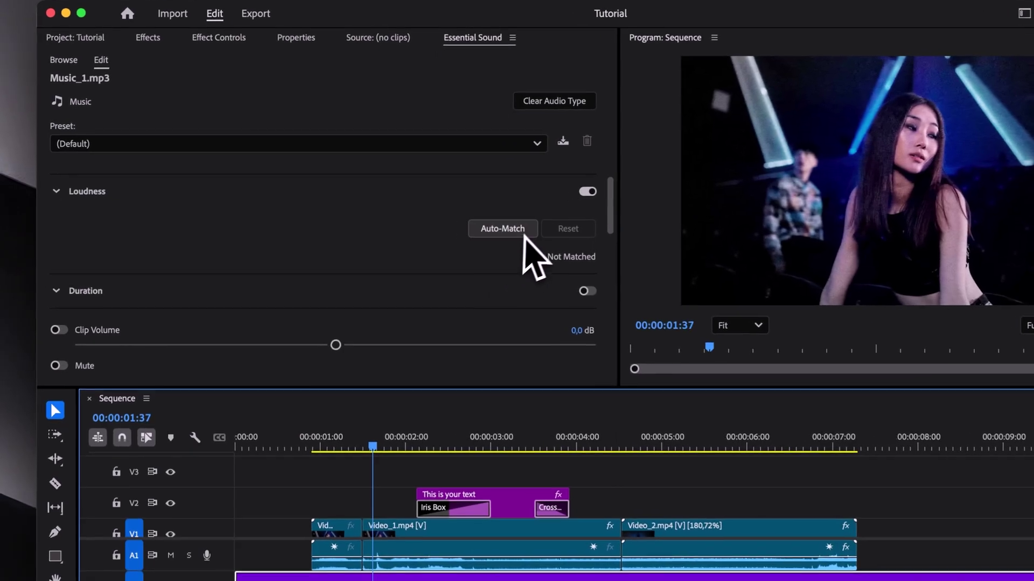
pyautogui.click(451, 214)
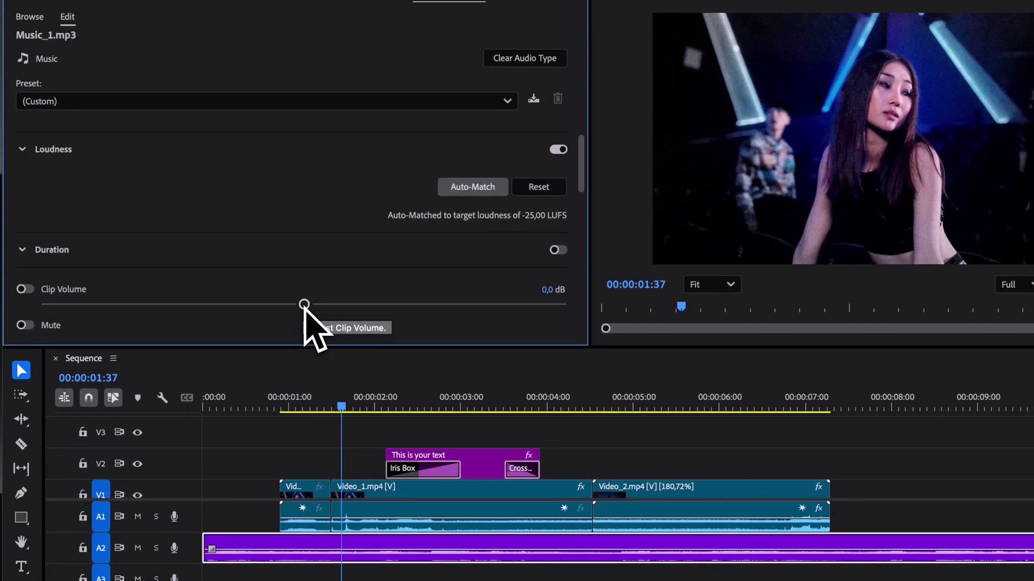
pyautogui.moveTo(302, 306); pyautogui.dragTo(361, 305)
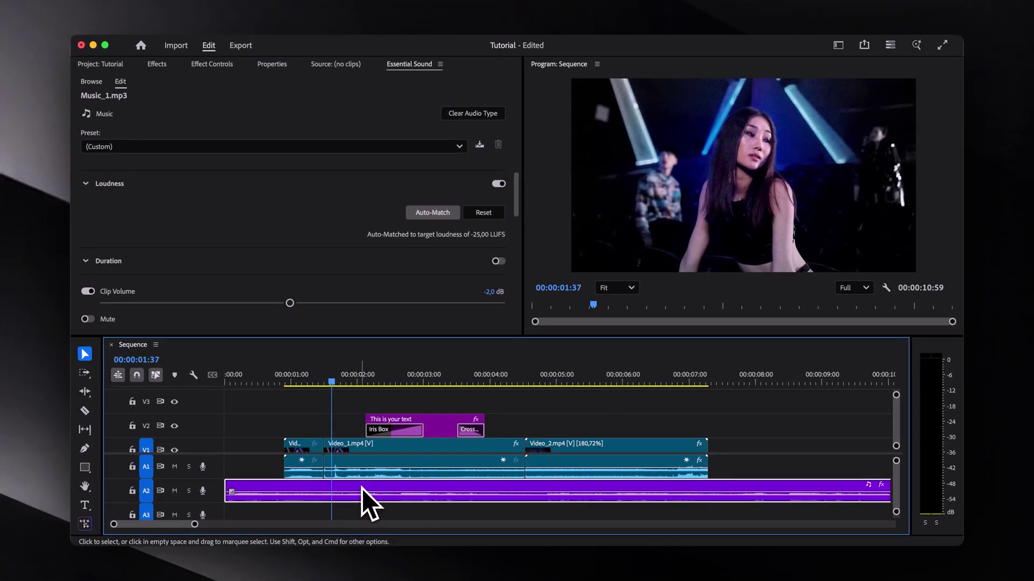
# Step: Adjust Music_1.mp3's gain by -5 dB in the Audio Gain dialog
pyautogui.press('g')
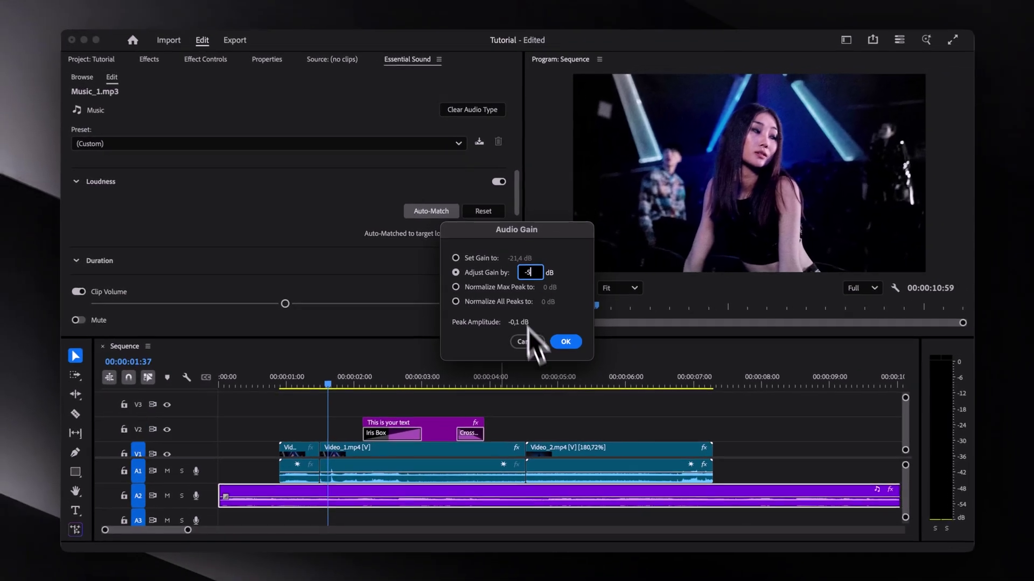
pyautogui.click(584, 359)
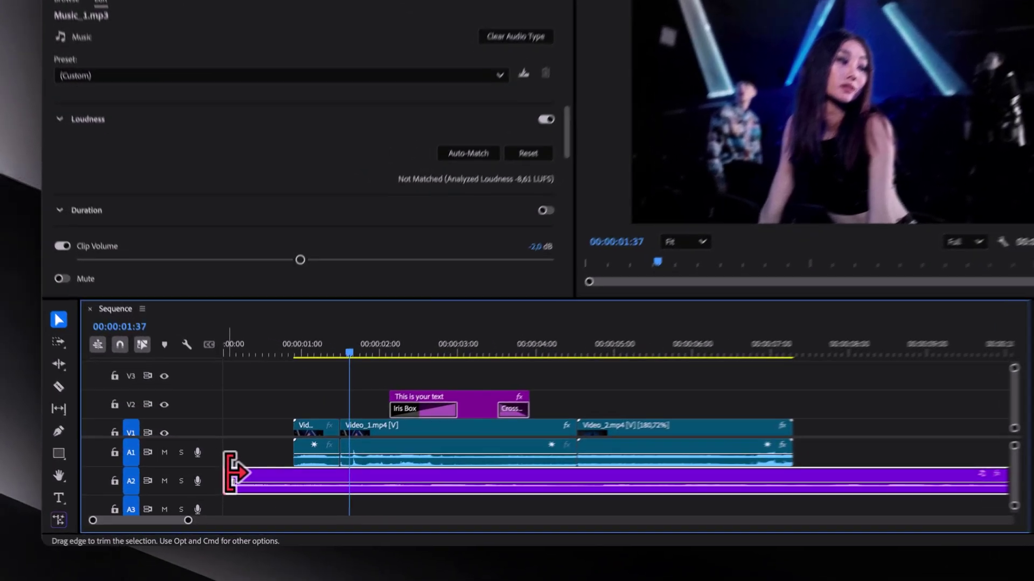
# Step: Add a default audio fade-in at the start of the music clip and adjust its length
pyautogui.click(226, 490)
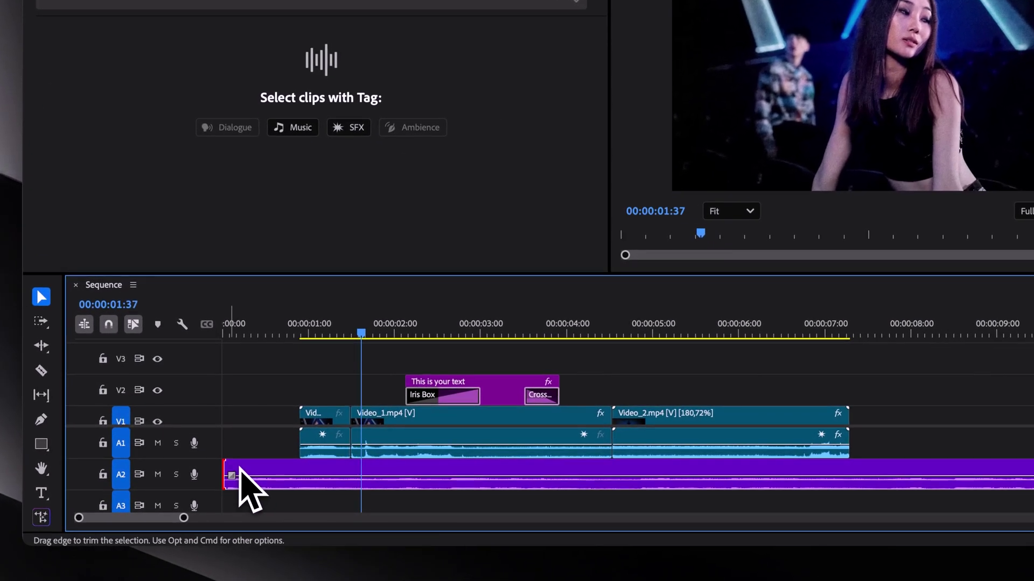
pyautogui.hotkey('shift', 'd')
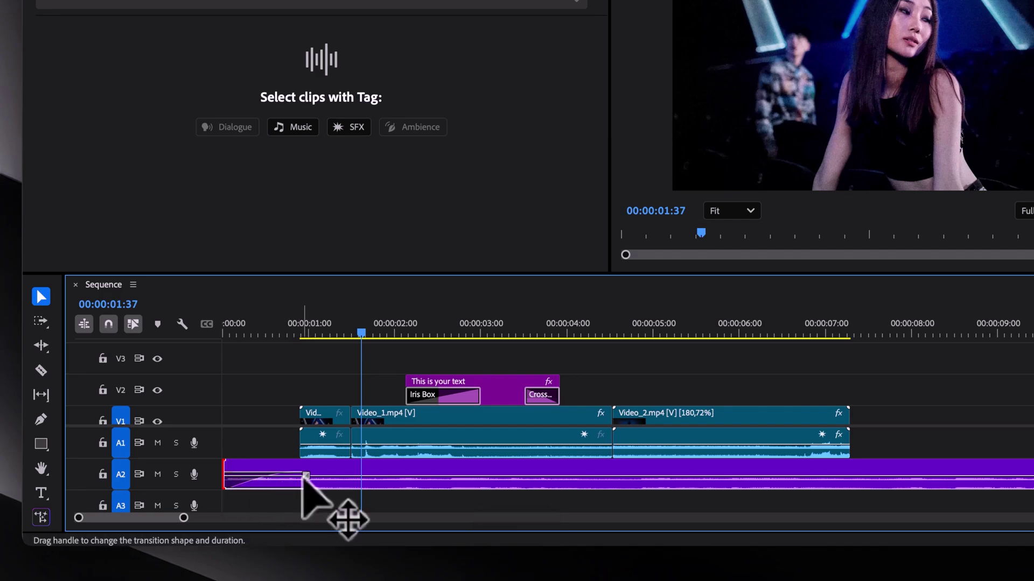
pyautogui.moveTo(303, 474); pyautogui.dragTo(321, 498)
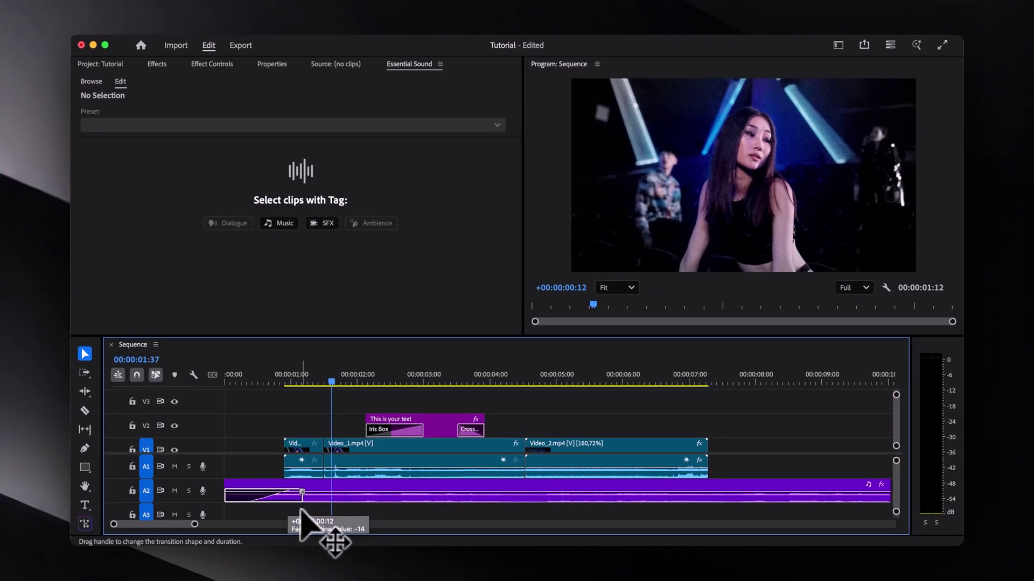
# Step: Unlink Video_2.mp4's audio from its video and delete the audio part
pyautogui.click(565, 447)
pyautogui.rightClick(583, 447)
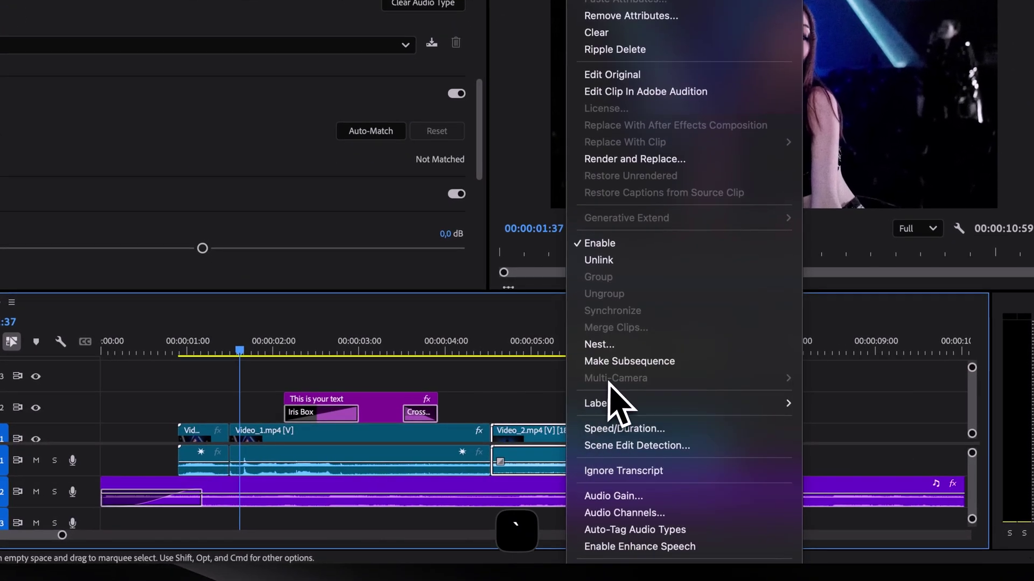
pyautogui.click(614, 260)
pyautogui.click(571, 458)
pyautogui.press('BackSpace')
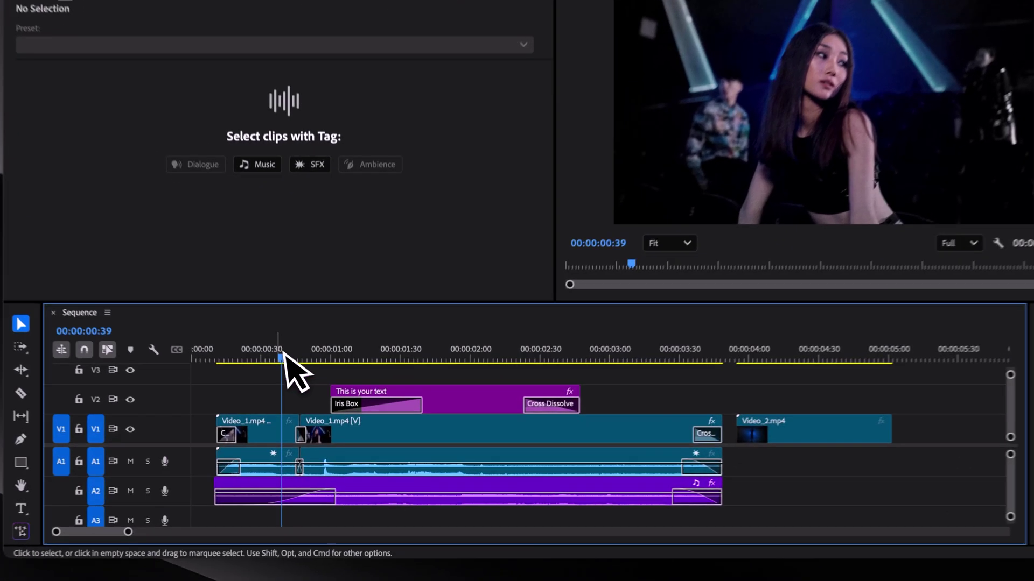
# Step: Mark an In point near 0:19 and an Out point extended to about 4:00
pyautogui.moveTo(300, 381); pyautogui.dragTo(273, 381)
pyautogui.press('i')
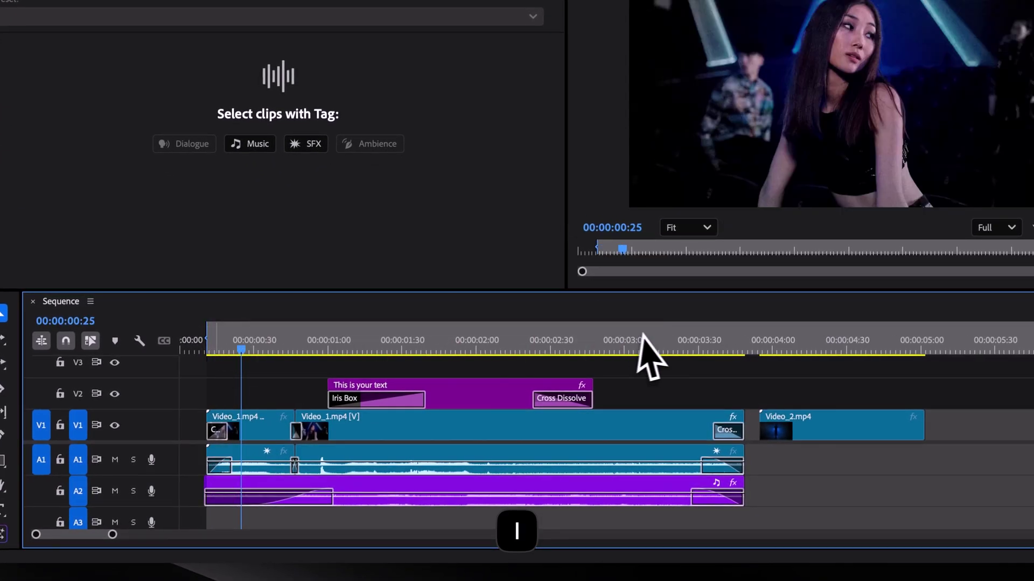
pyautogui.click(671, 347)
pyautogui.press('o')
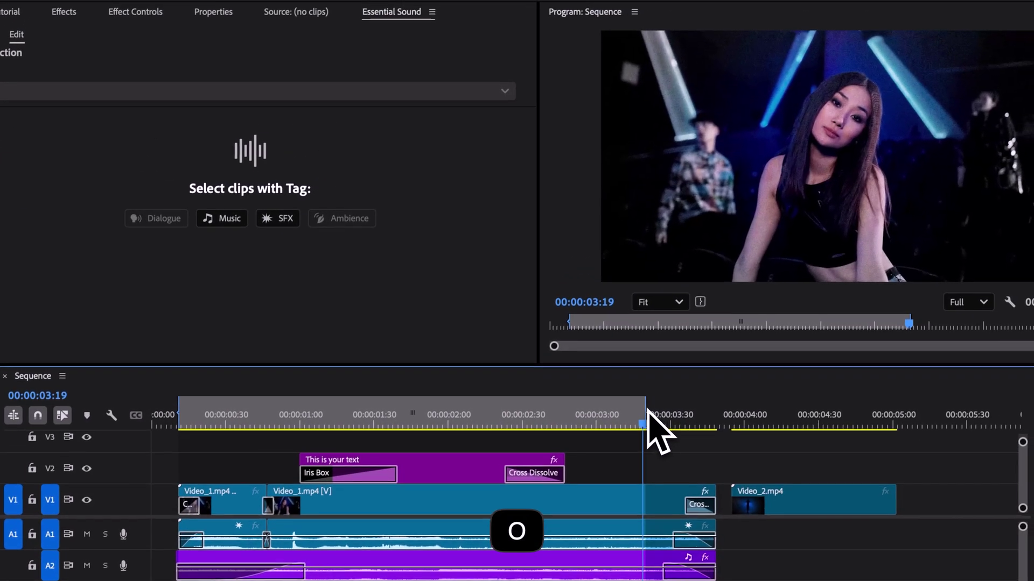
pyautogui.moveTo(648, 412); pyautogui.dragTo(717, 412)
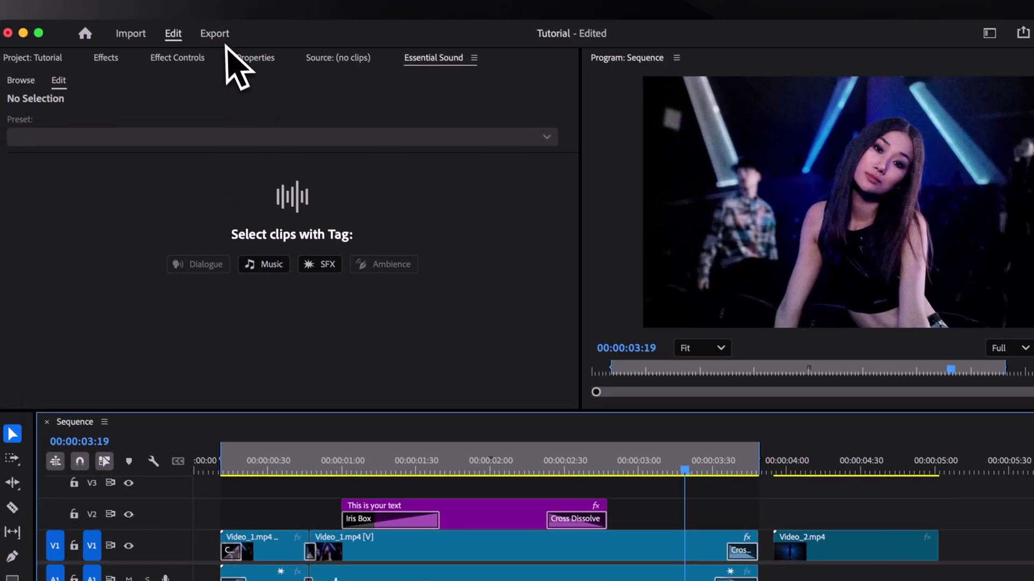
# Step: Set the sequence's export range to Source In/Out
pyautogui.click(216, 33)
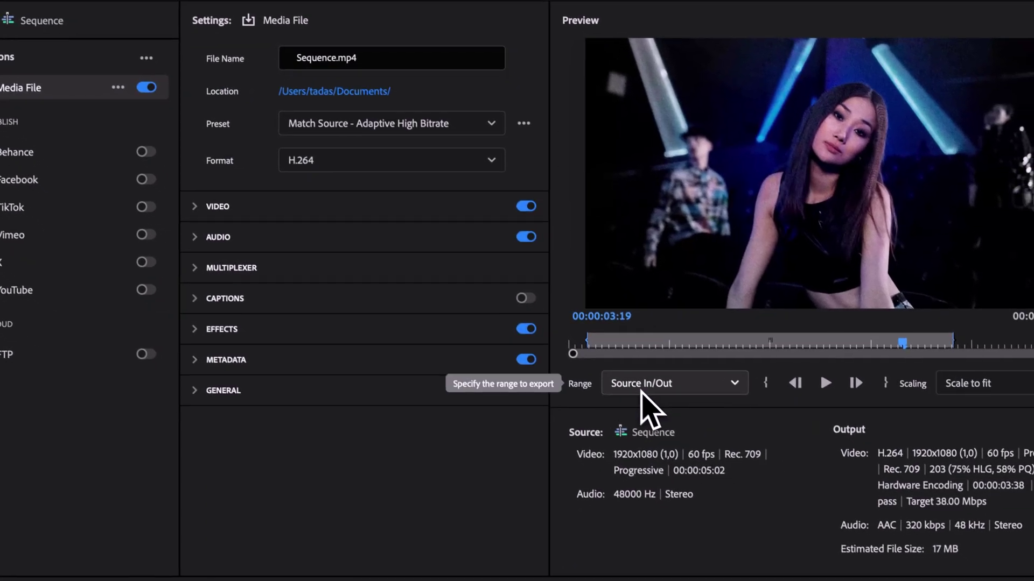
pyautogui.click(700, 437)
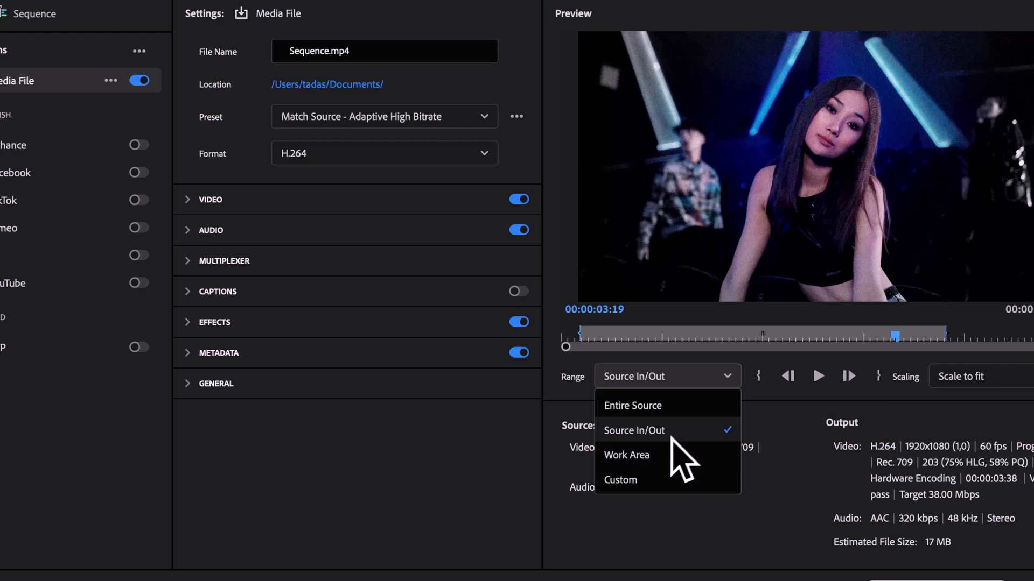
pyautogui.click(683, 377)
# Step: Keep file name Sequence.mp4, H.264 format and the Match Source - Adaptive High Bitrate preset
pyautogui.click(349, 51)
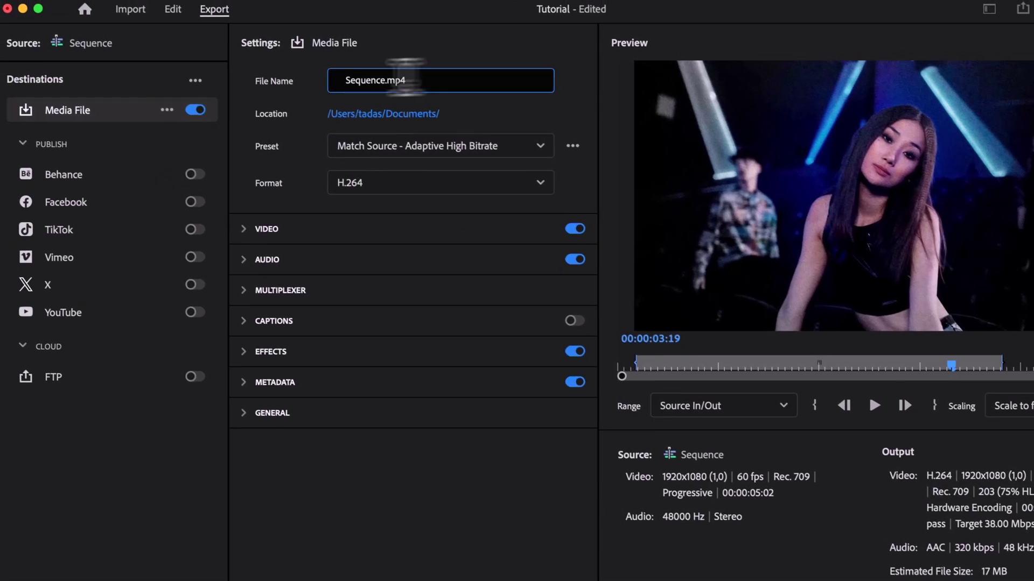
pyautogui.moveTo(405, 79); pyautogui.dragTo(339, 79)
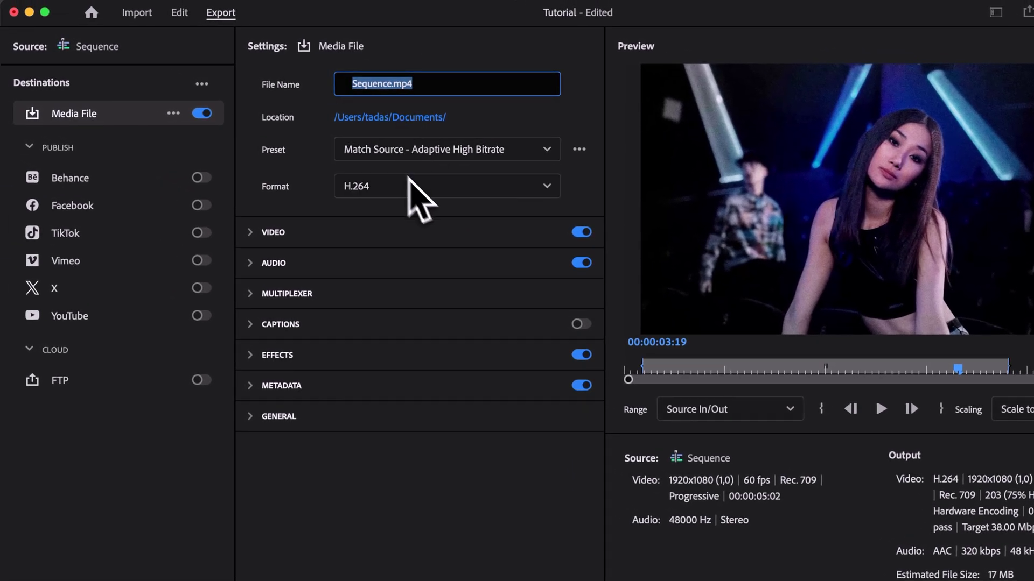
pyautogui.click(431, 189)
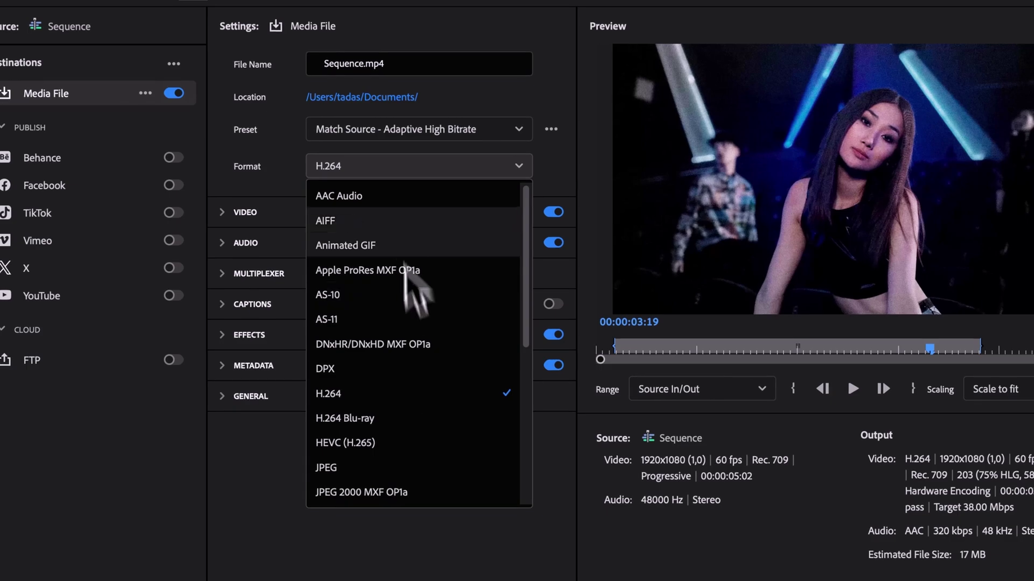
pyautogui.click(388, 170)
pyautogui.click(428, 129)
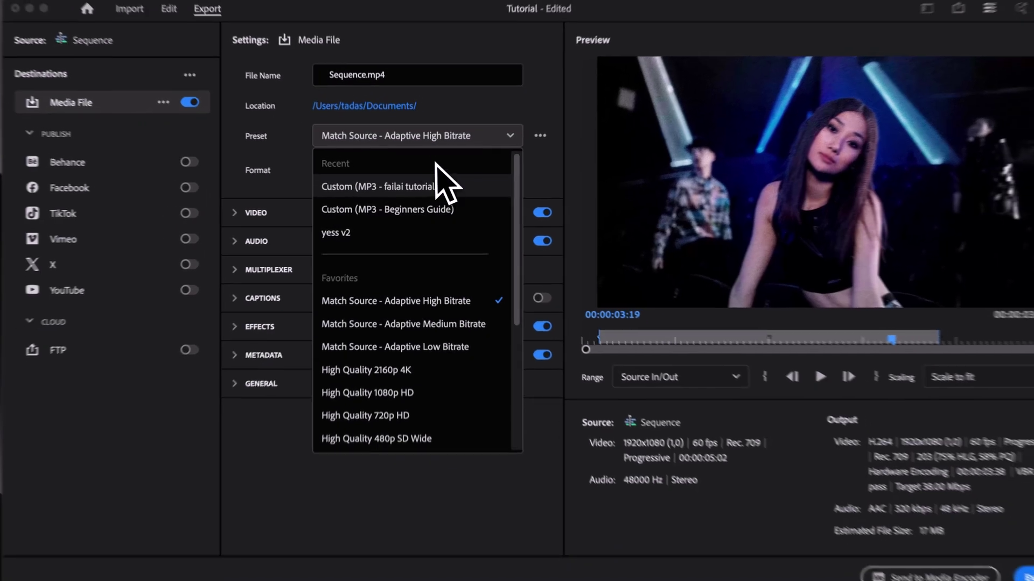
pyautogui.click(436, 134)
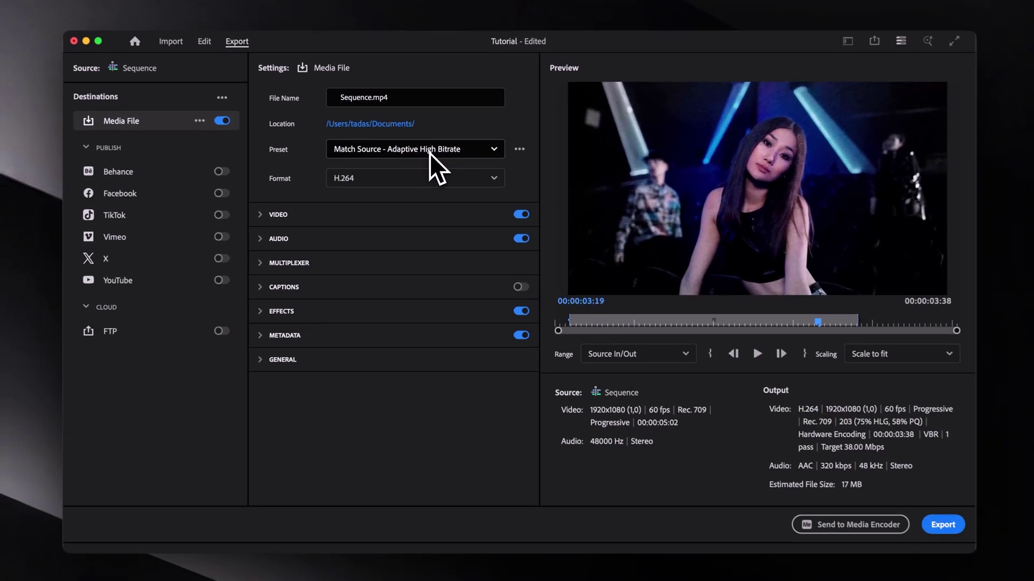
# Step: Expand the Video settings and drag Target Bitrate down to 20.32 Mbps
pyautogui.click(264, 218)
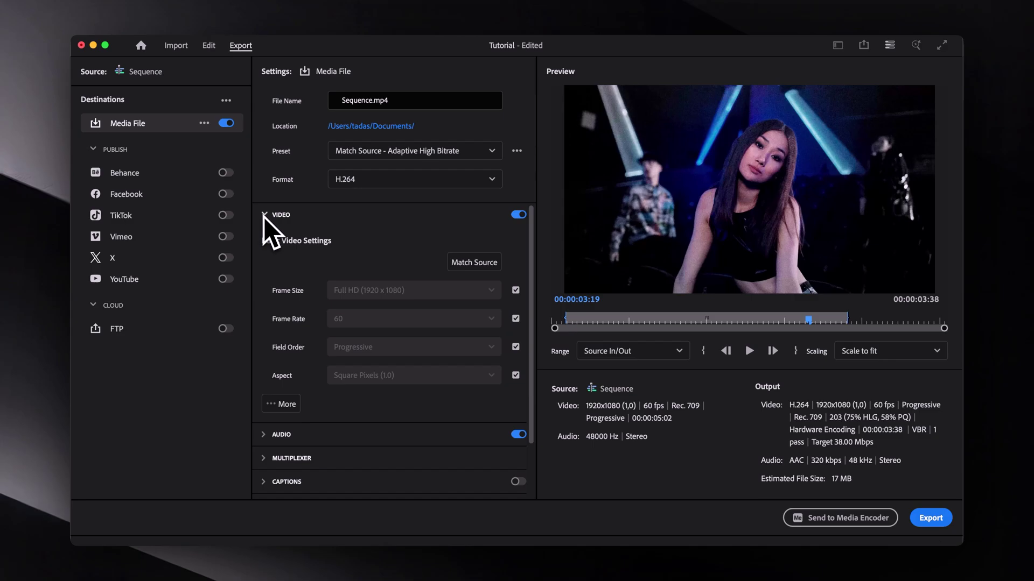
pyautogui.click(278, 405)
pyautogui.scroll(-2, 339, 323)
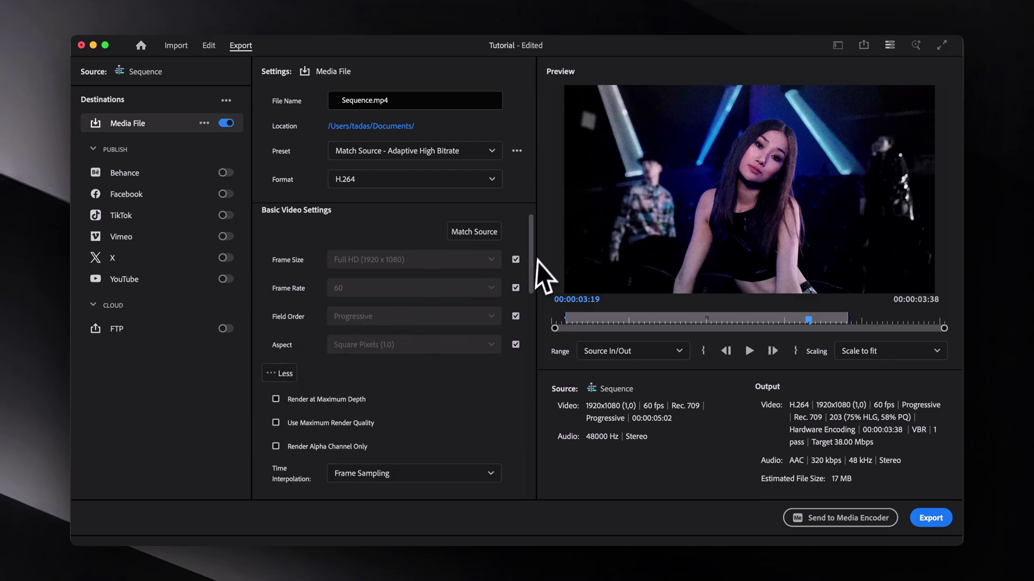
pyautogui.moveTo(532, 252); pyautogui.dragTo(530, 389)
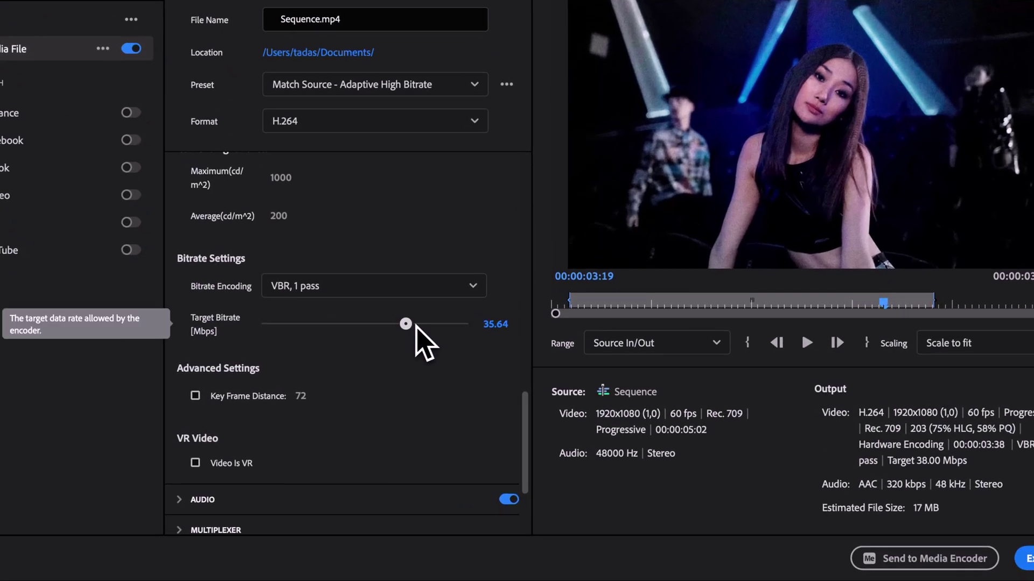
pyautogui.moveTo(447, 336); pyautogui.dragTo(408, 333)
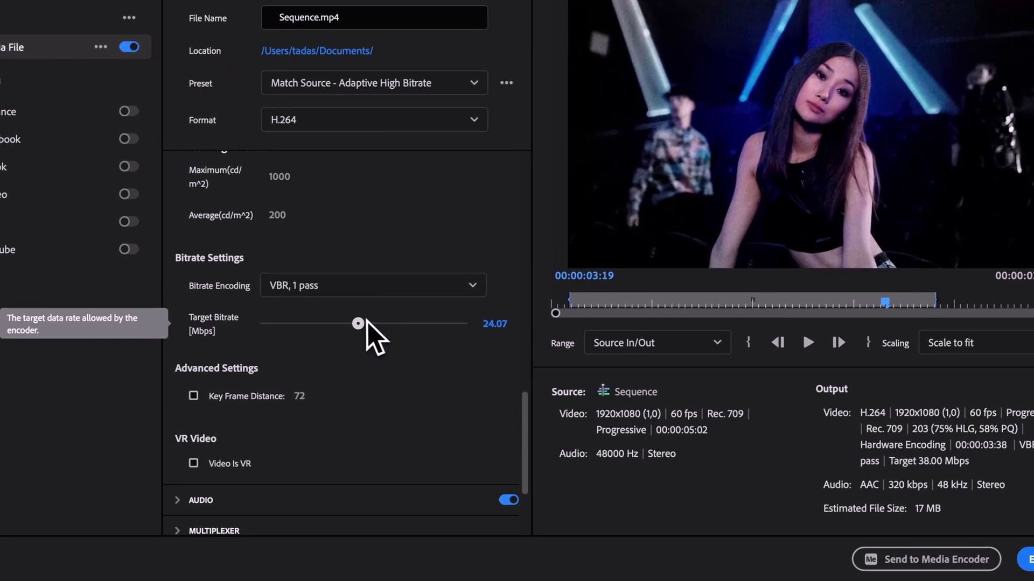
pyautogui.moveTo(348, 320); pyautogui.dragTo(351, 324)
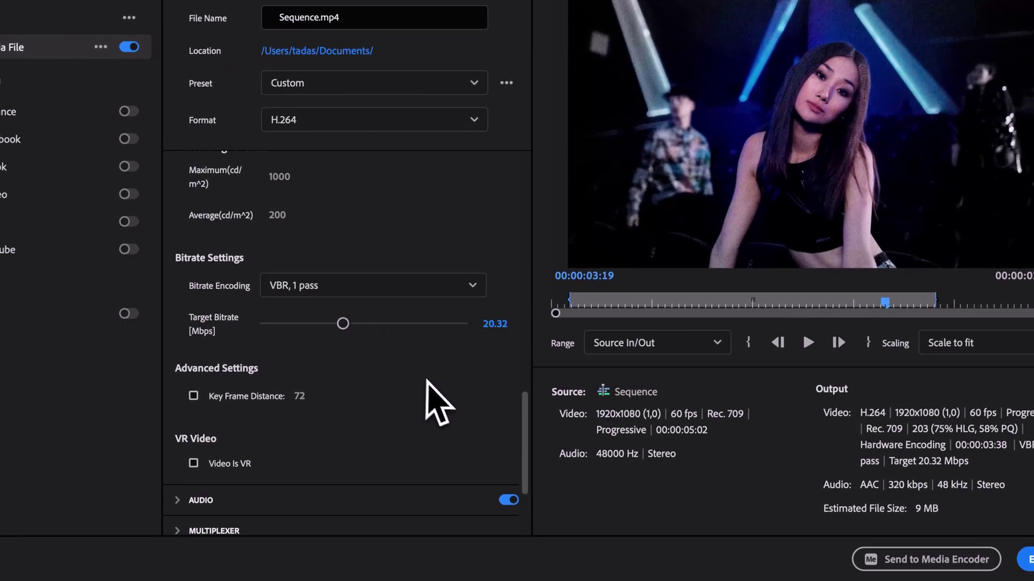